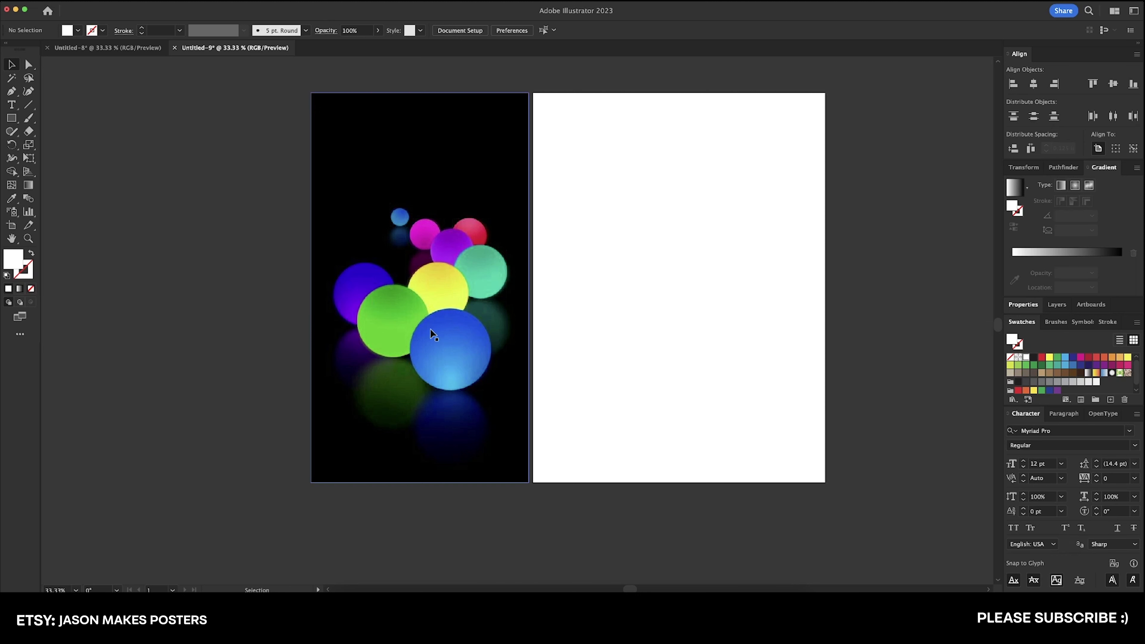
# Set the opacity of the reference orb image to 50% and clear the selection.
pyautogui.scroll(2, 569, 313)
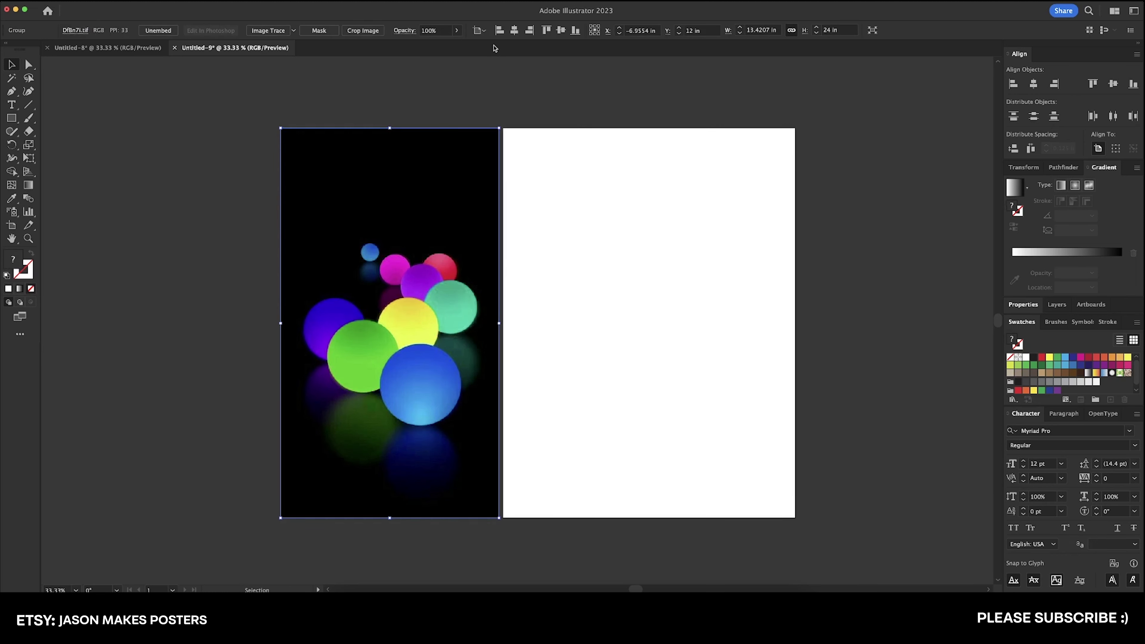
pyautogui.click(440, 31)
pyautogui.hotkey('shift', 'Down')
pyautogui.hotkey('shift', 'Down')
pyautogui.hotkey('shift', 'Down')
pyautogui.hotkey('shift', 'Down')
pyautogui.hotkey('shift', 'Down')
pyautogui.press('Return')
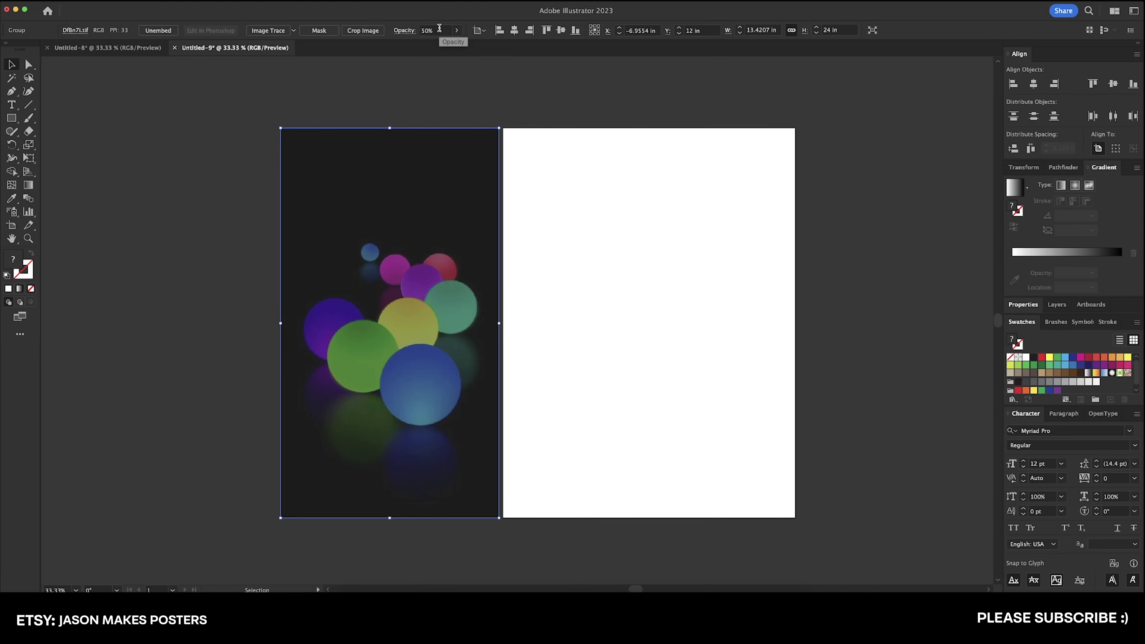
pyautogui.press('super+shift+a')
# Trace the nine reference orbs with circles using the Ellipse tool and move the circles onto the blank white artboard.
pyautogui.scroll(2, 424, 287)
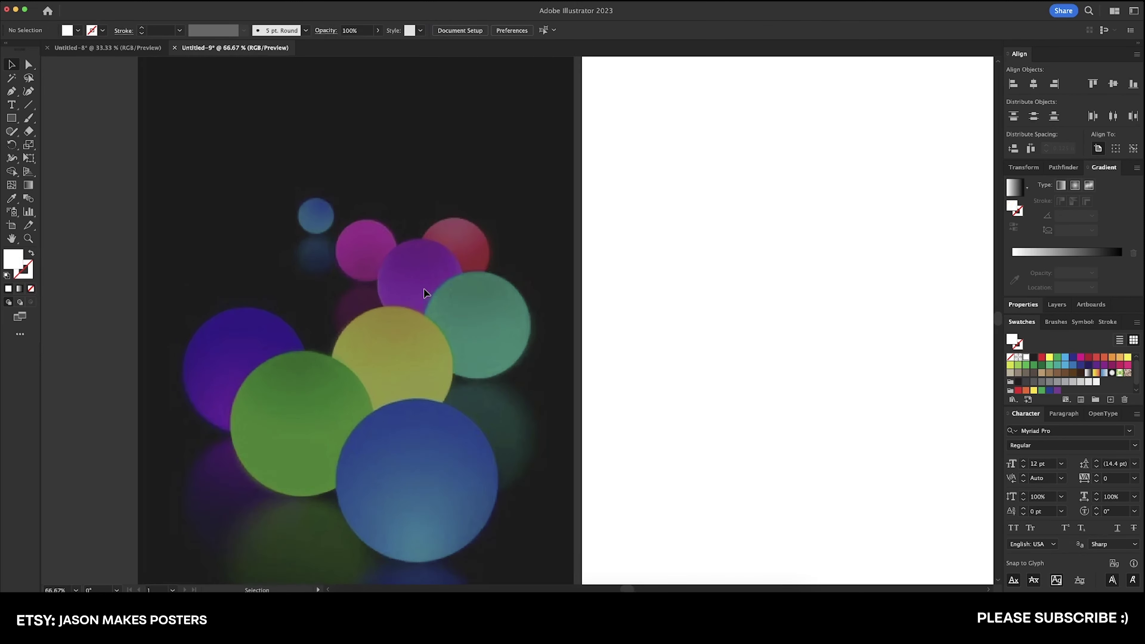
pyautogui.moveTo(14, 118); pyautogui.dragTo(47, 144)
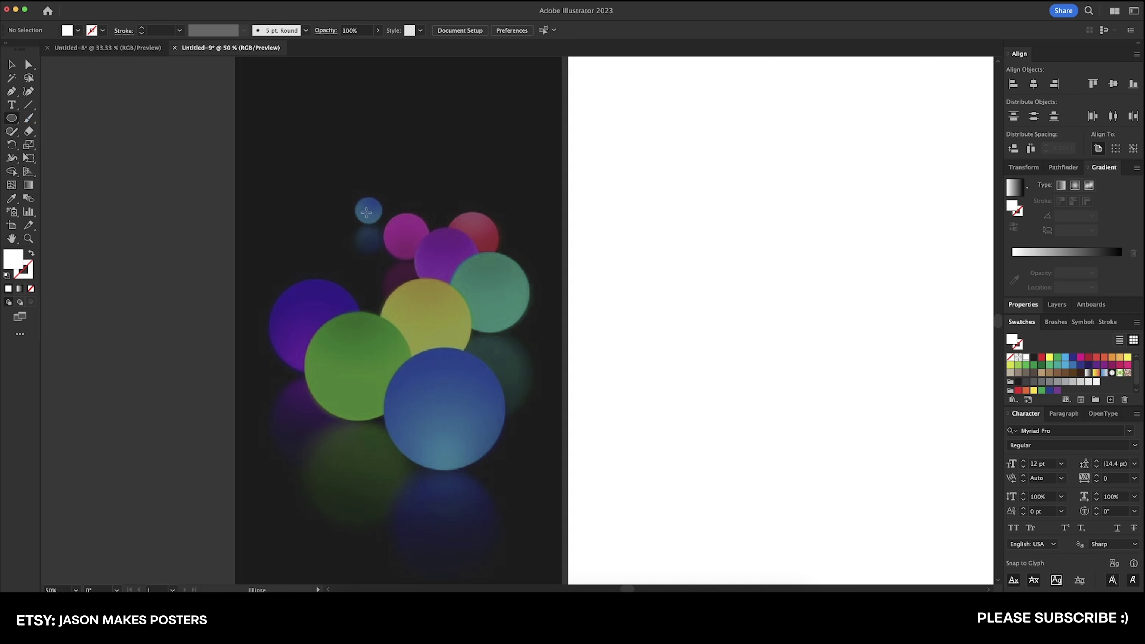
pyautogui.moveTo(368, 210); pyautogui.dragTo(387, 224)
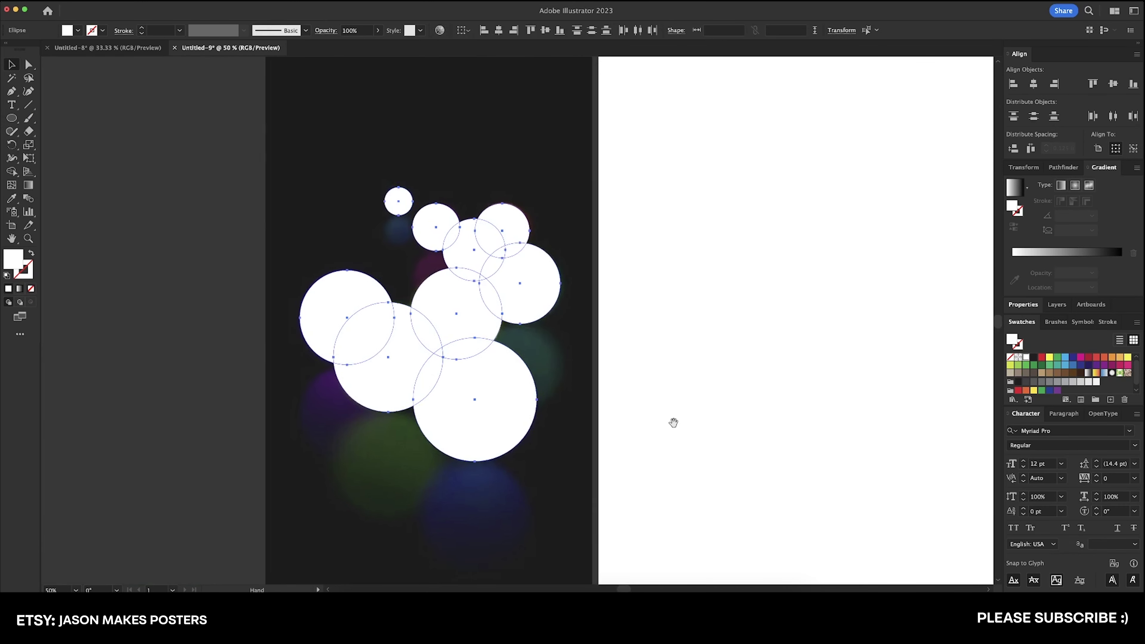
pyautogui.hscroll(3, 672, 421)
pyautogui.moveTo(379, 315); pyautogui.dragTo(754, 300)
# Fill all nine circles on the white artboard with black and deselect them.
pyautogui.hscroll(4, 659, 332)
pyautogui.click(1034, 356)
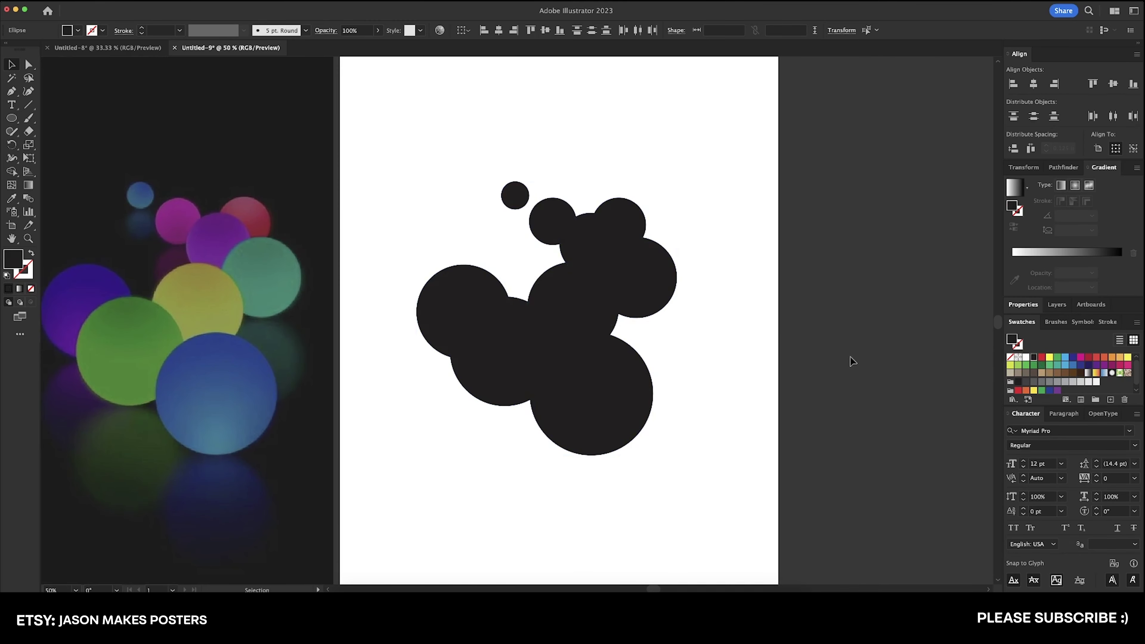
pyautogui.click(848, 360)
# Unlock the reference image and set its opacity to 100%.
pyautogui.hscroll(2, 777, 358)
pyautogui.hscroll(-4, 639, 360)
pyautogui.click(108, 1)
pyautogui.click(145, 82)
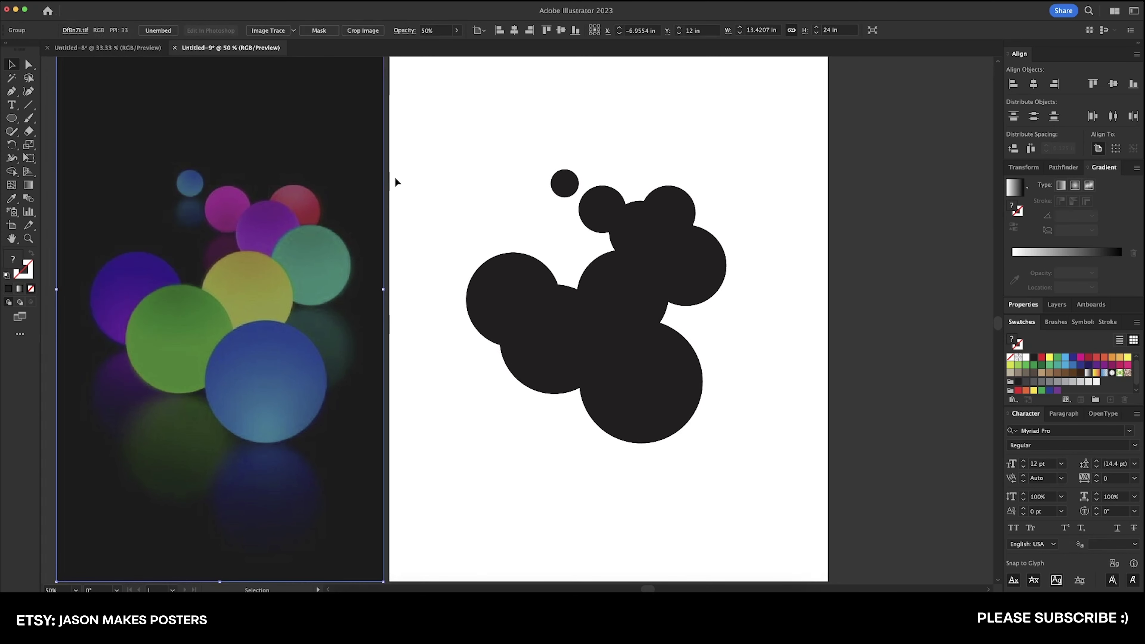
pyautogui.hscroll(-2, 483, 122)
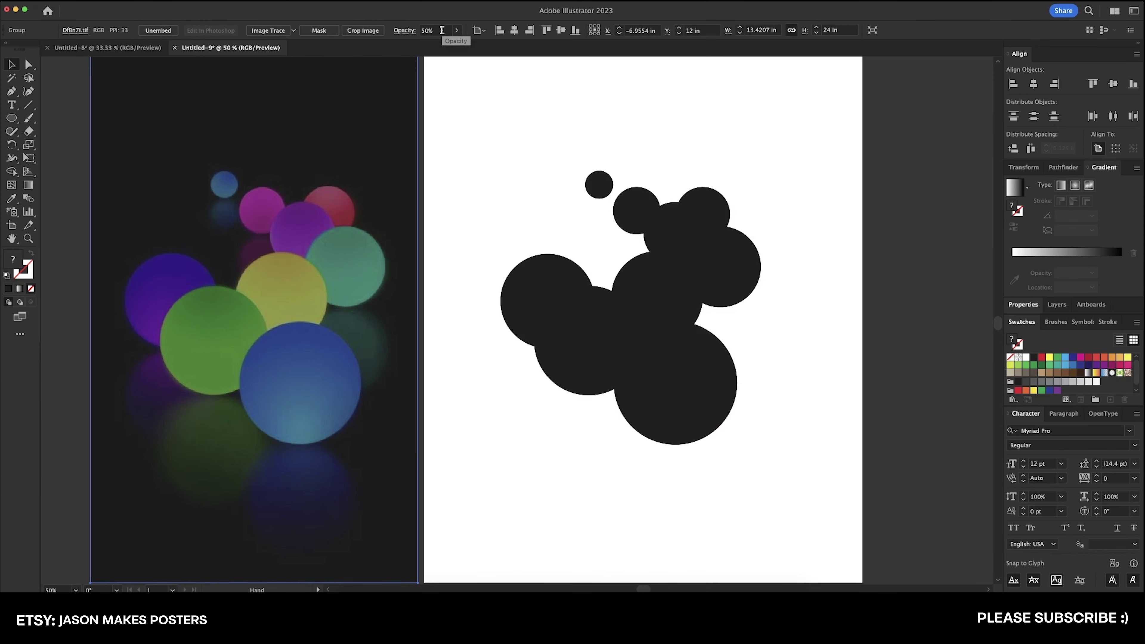
pyautogui.click(431, 30)
pyautogui.write('100')
pyautogui.press('Return')
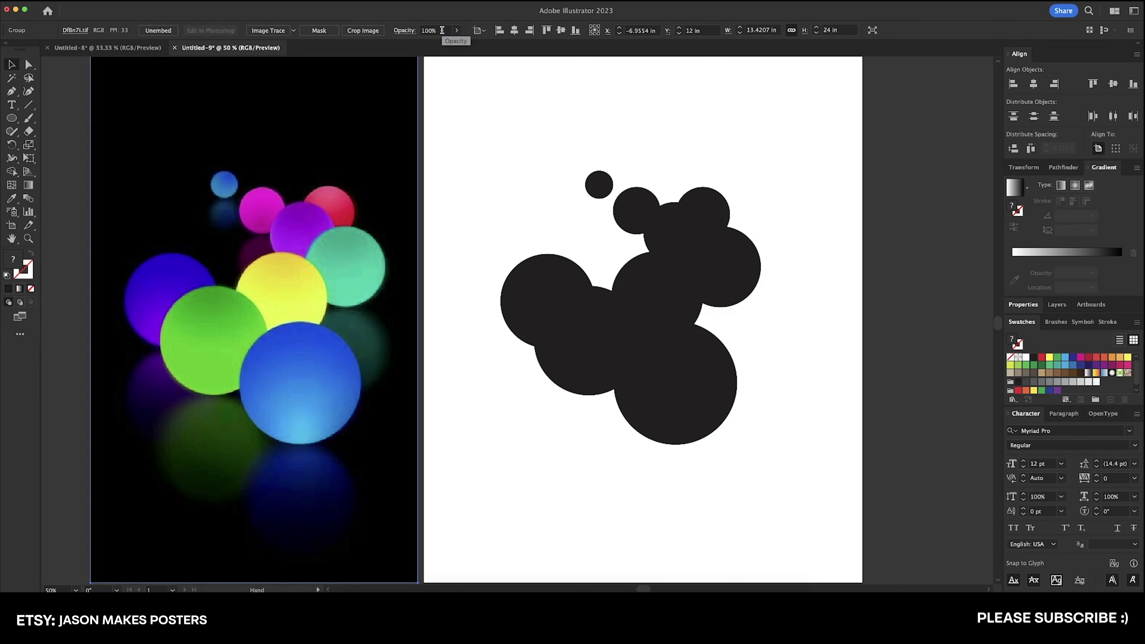
pyautogui.click(451, 146)
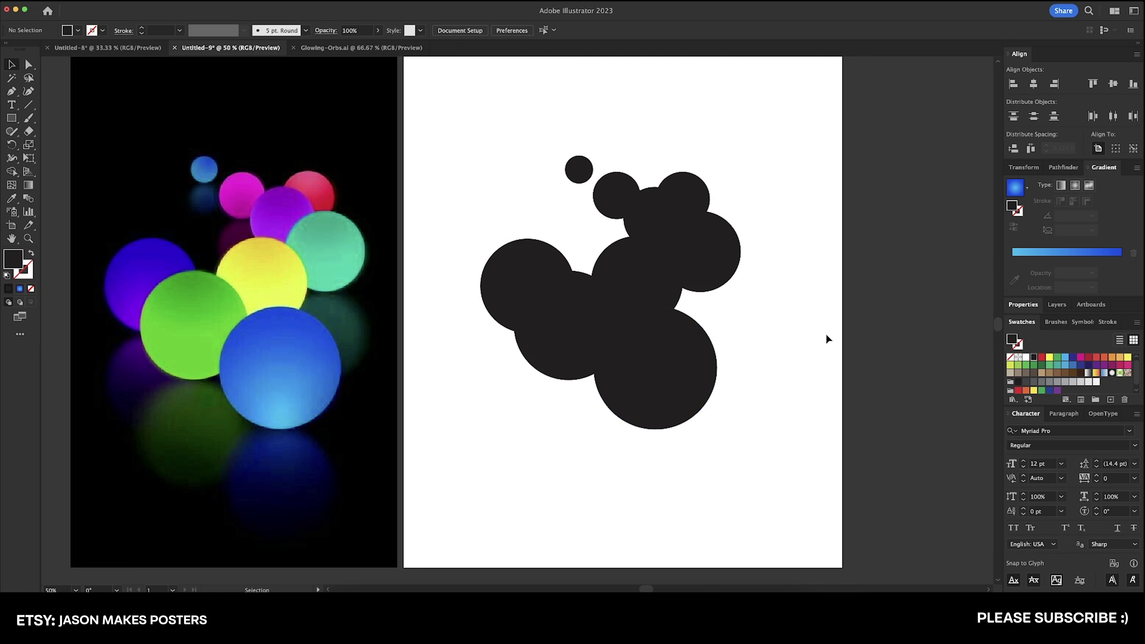
# Duplicate the largest front circle in place and scale the copy to about 1.38 in, anchored at its bottom edge.
pyautogui.click(693, 383)
pyautogui.moveTo(703, 358); pyautogui.dragTo(723, 332)
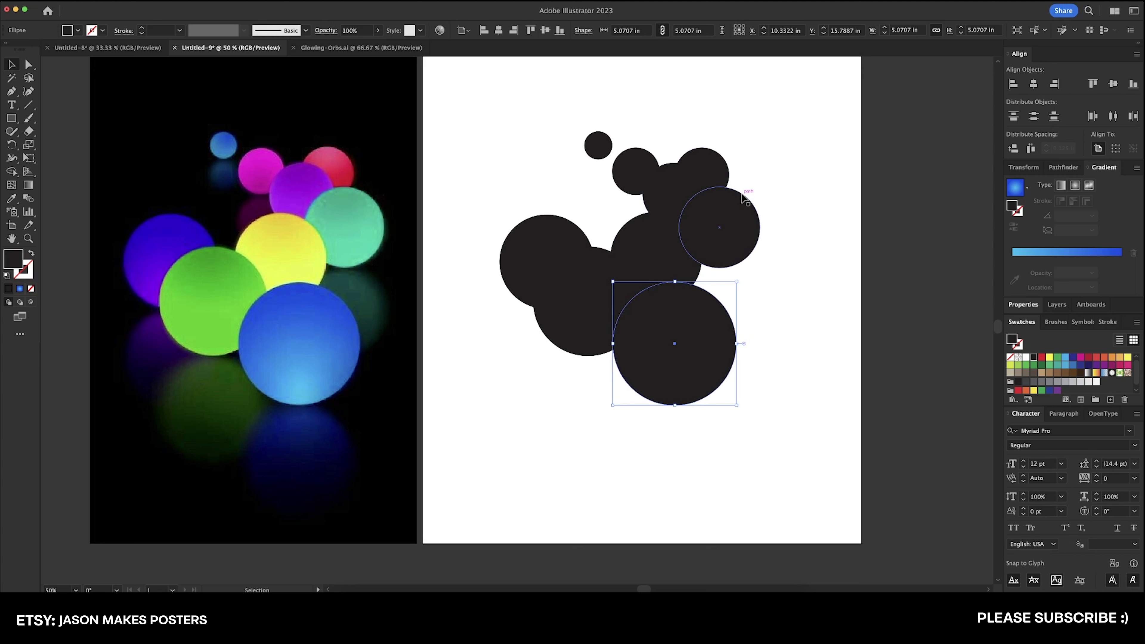
pyautogui.press('a')
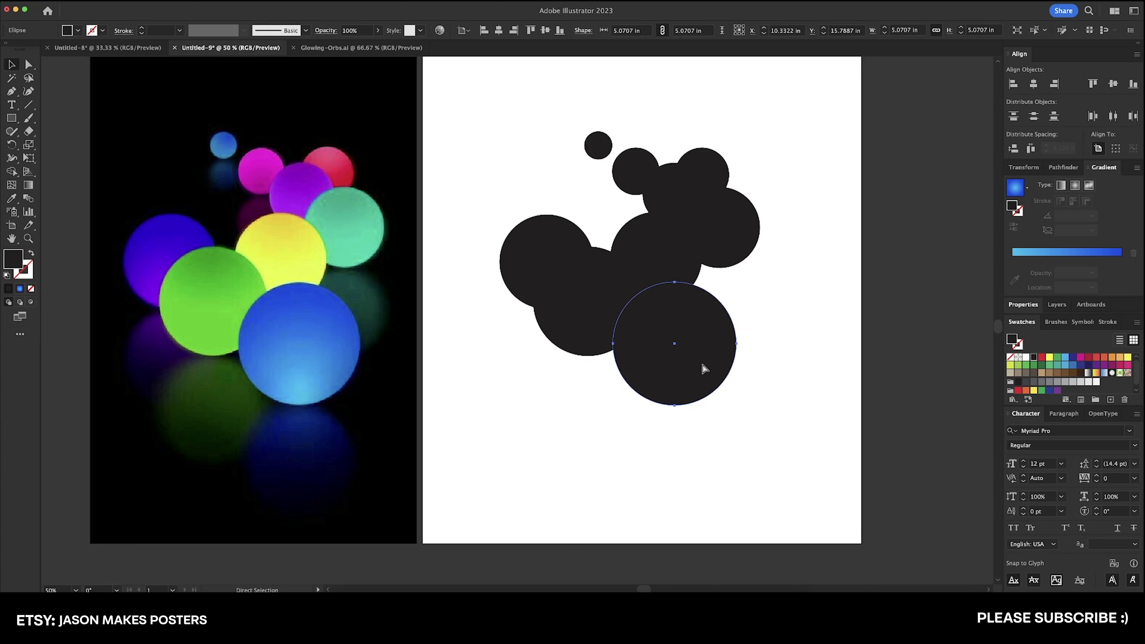
pyautogui.press('super')
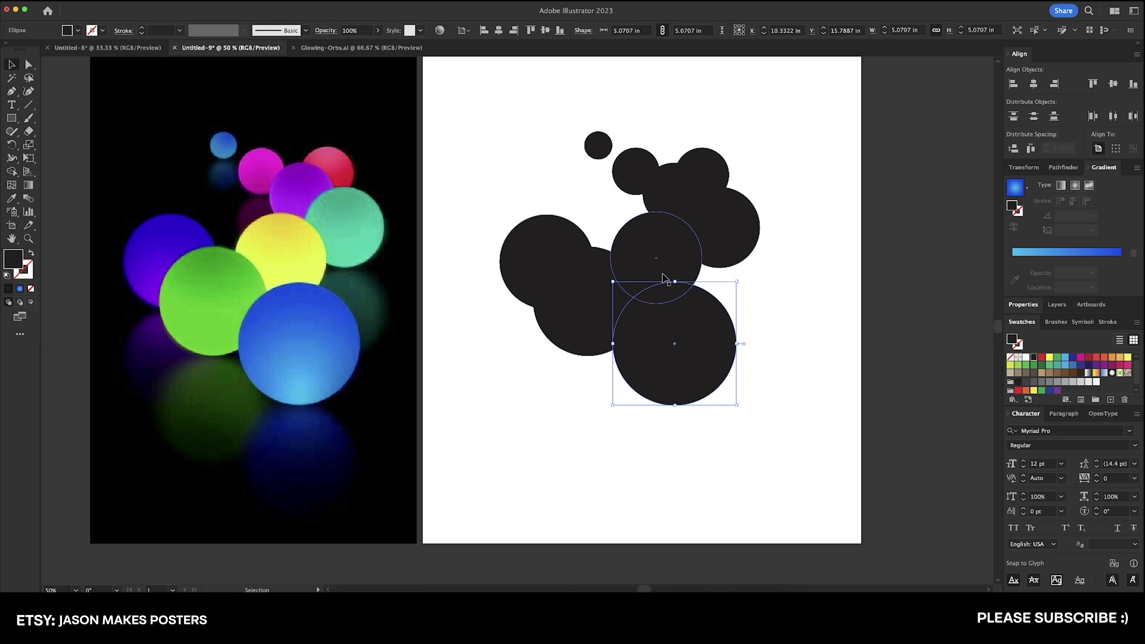
pyautogui.moveTo(675, 283); pyautogui.dragTo(680, 374)
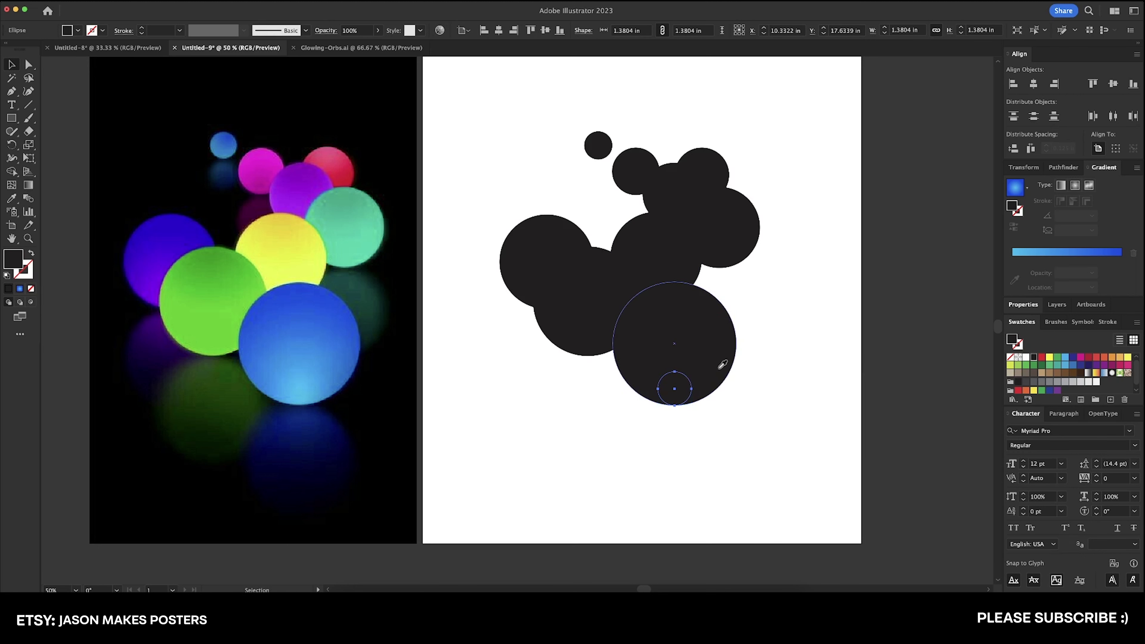
# Fill the small inner circle with the light blue sampled from the bottom of the large blue reference orb.
pyautogui.press('i')
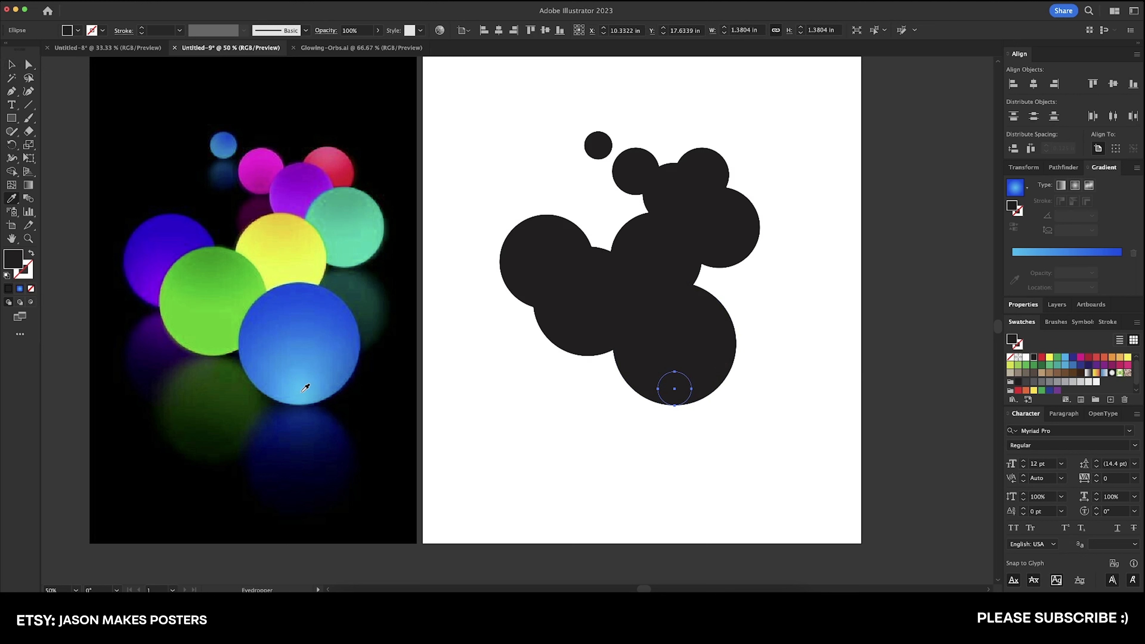
pyautogui.click(305, 387)
pyautogui.press('v')
# Fill the large front circle with the deeper blue sampled from the top of the large blue reference orb.
pyautogui.click(721, 351)
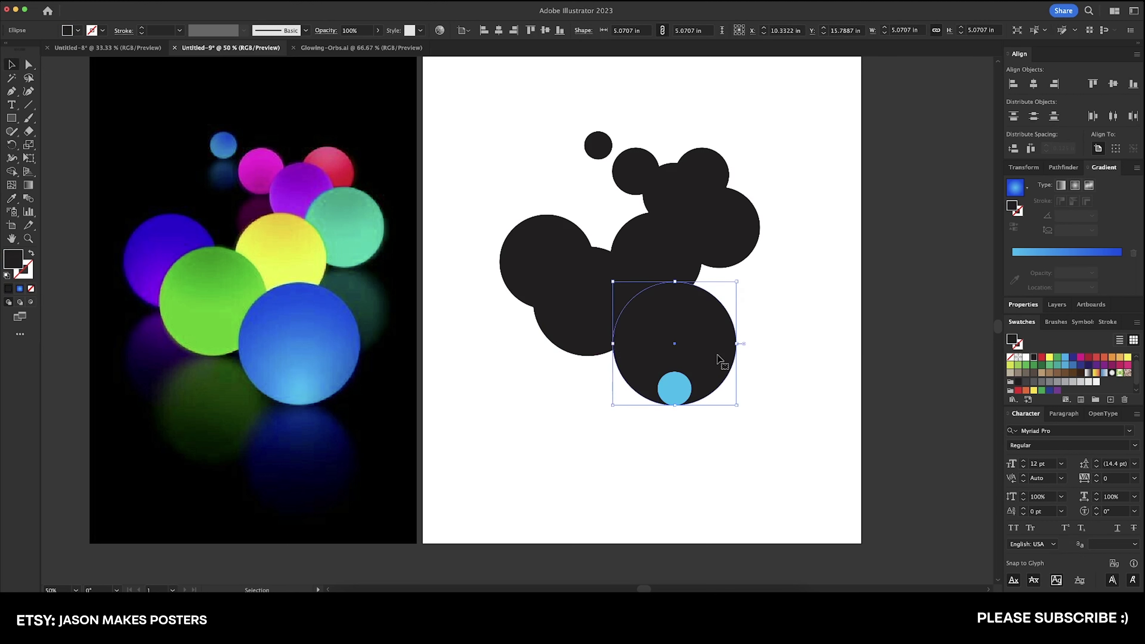
pyautogui.press('i')
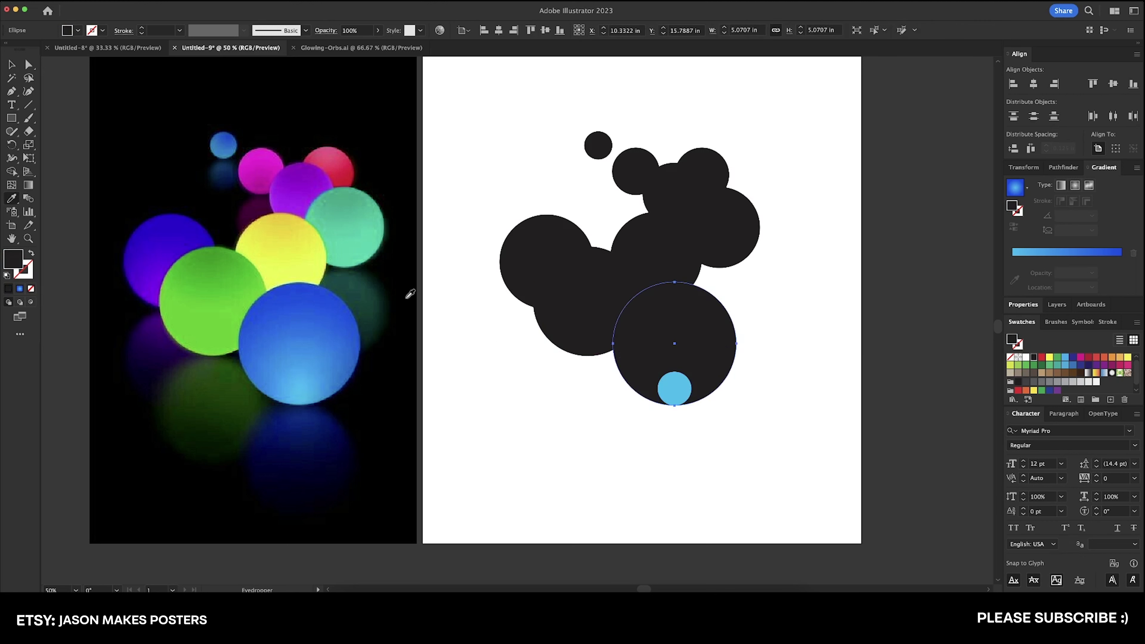
pyautogui.click(310, 282)
pyautogui.press('v')
pyautogui.click(777, 348)
pyautogui.hscroll(2, 766, 392)
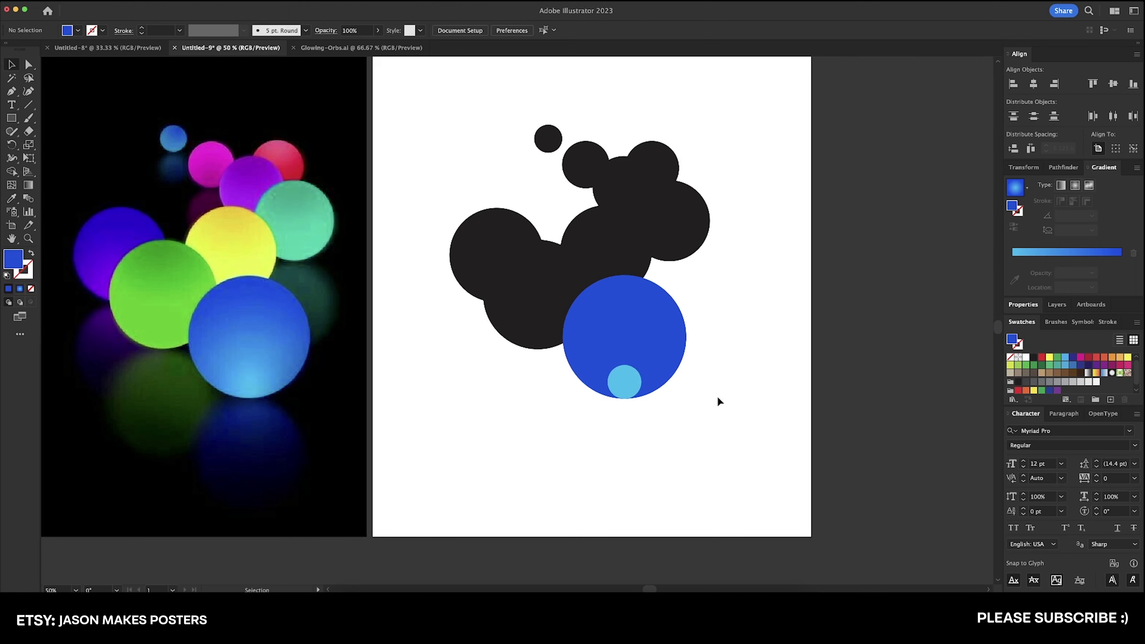
# Blend the small light-blue circle with the large blue circle, using Specified Steps spacing.
pyautogui.moveTo(608, 374); pyautogui.dragTo(609, 374)
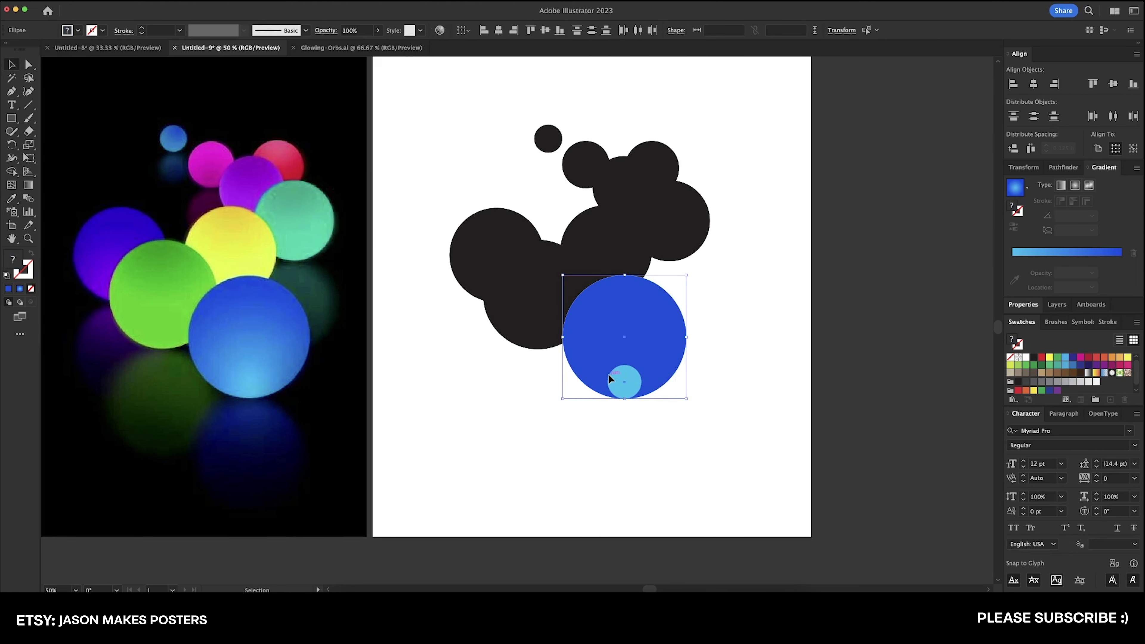
pyautogui.press('w')
pyautogui.doubleClick(30, 200)
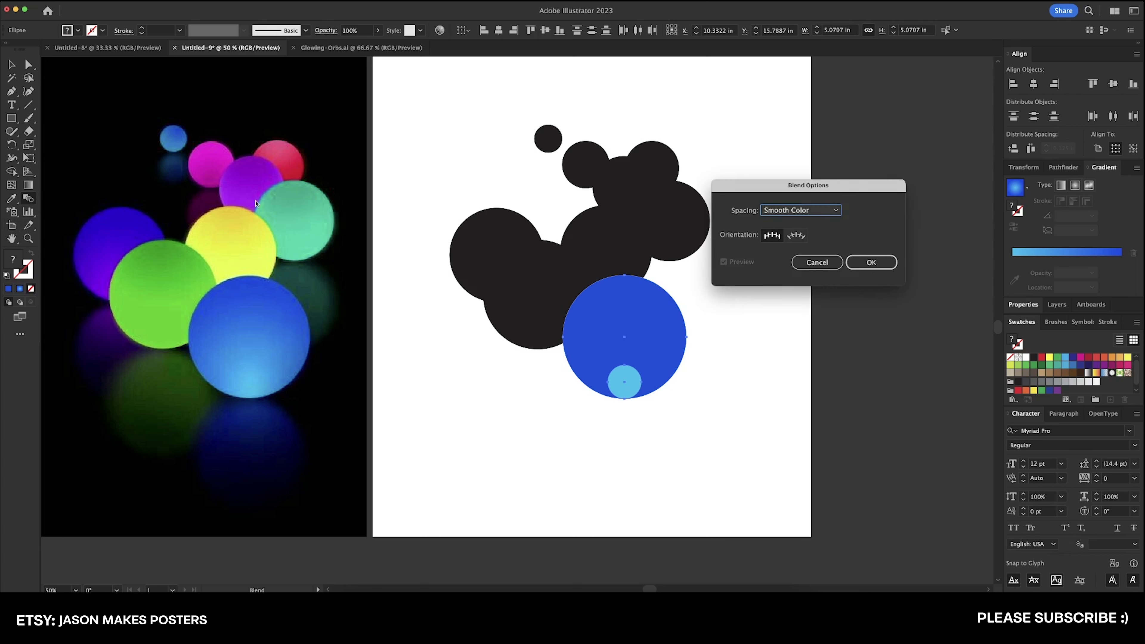
pyautogui.click(809, 214)
pyautogui.click(815, 235)
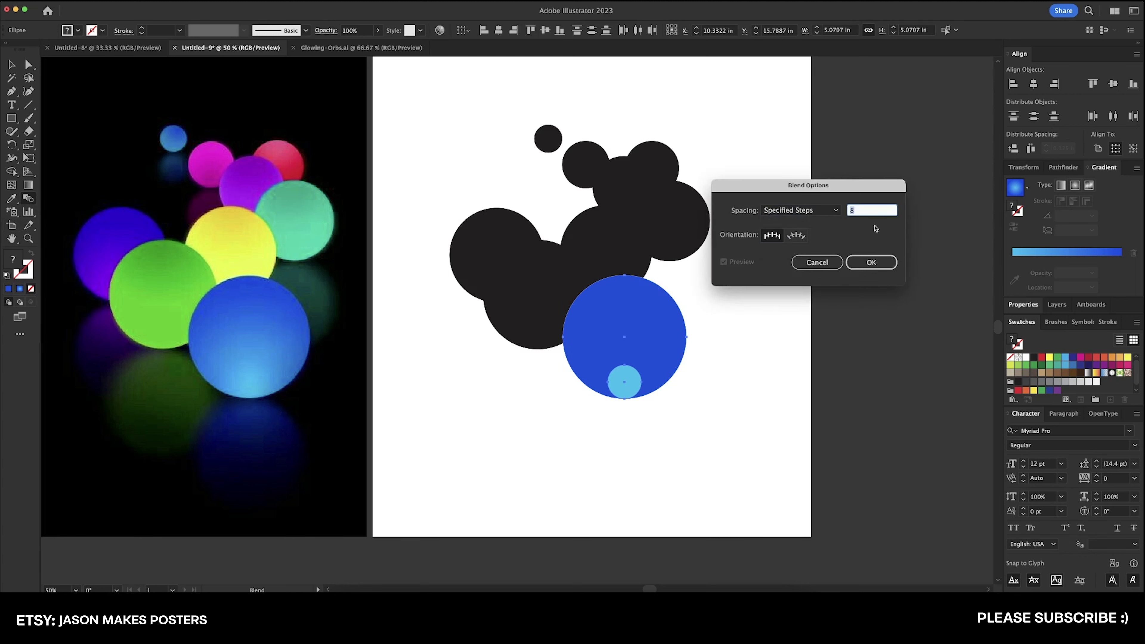
pyautogui.click(871, 262)
pyautogui.press('v')
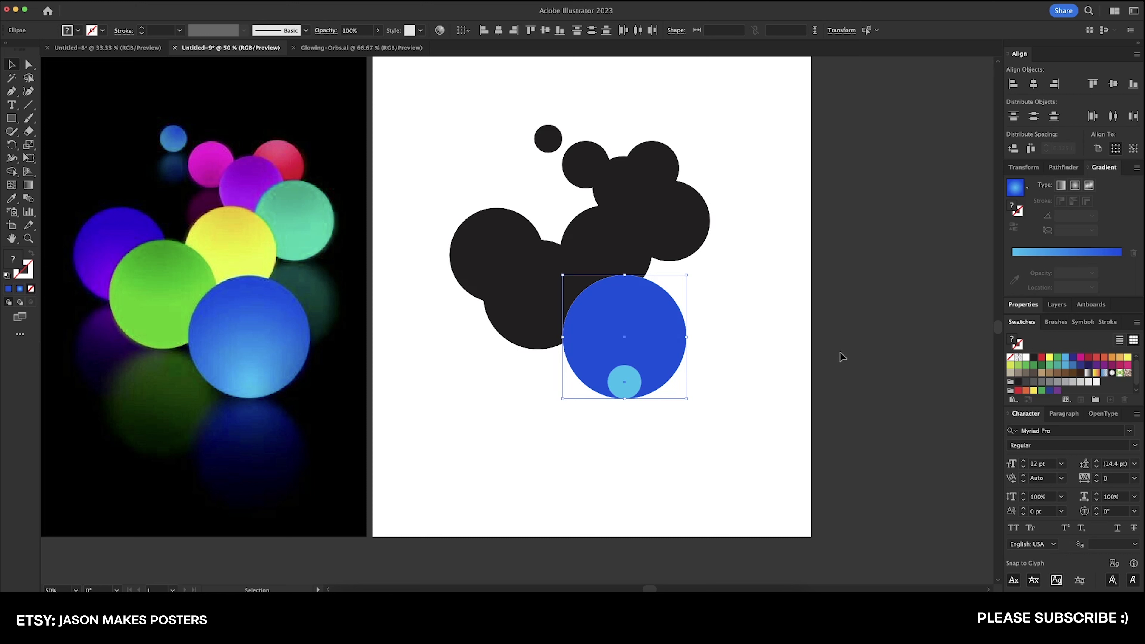
pyautogui.press('a')
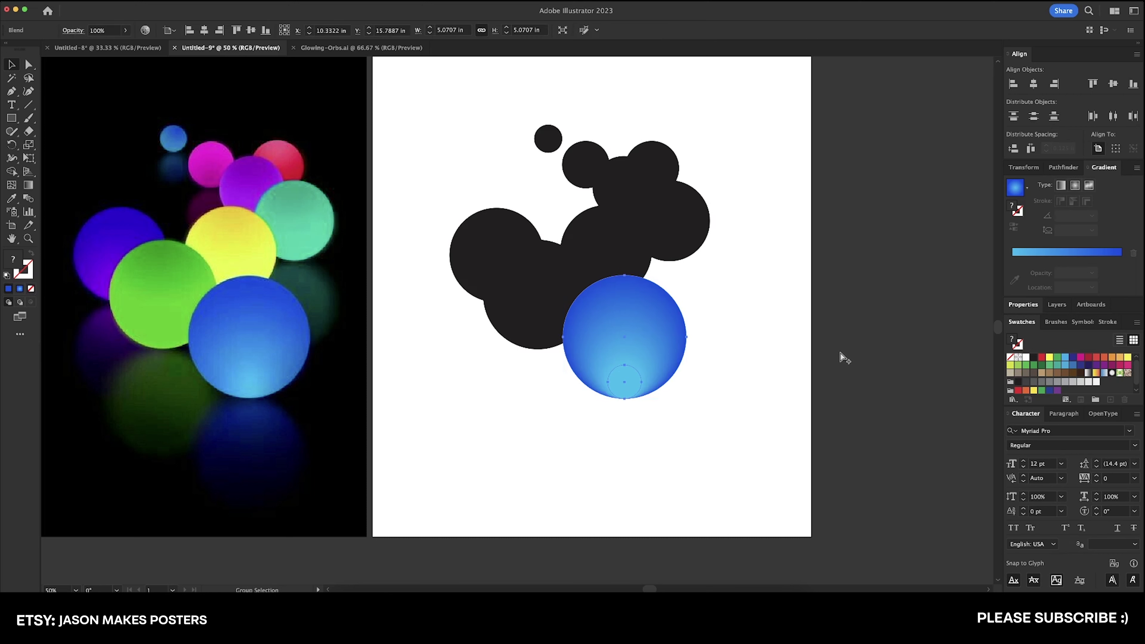
# Try moving only the light-blue inner circle of the blend slightly upward to shift the highlight.
pyautogui.click(842, 356)
pyautogui.click(630, 384)
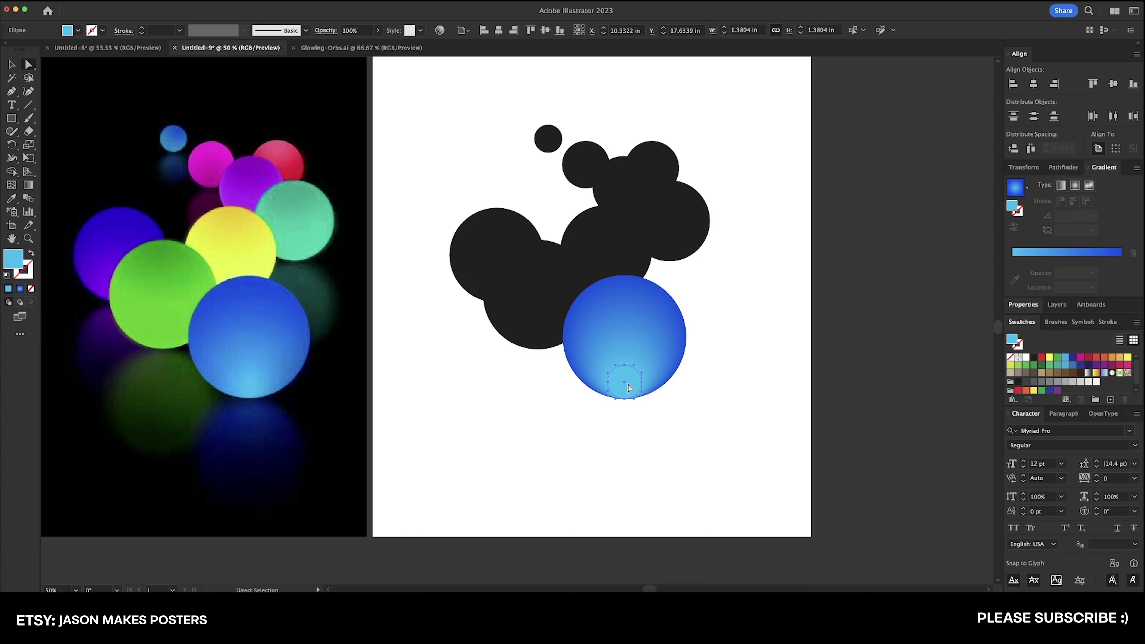
pyautogui.moveTo(628, 385); pyautogui.dragTo(628, 373)
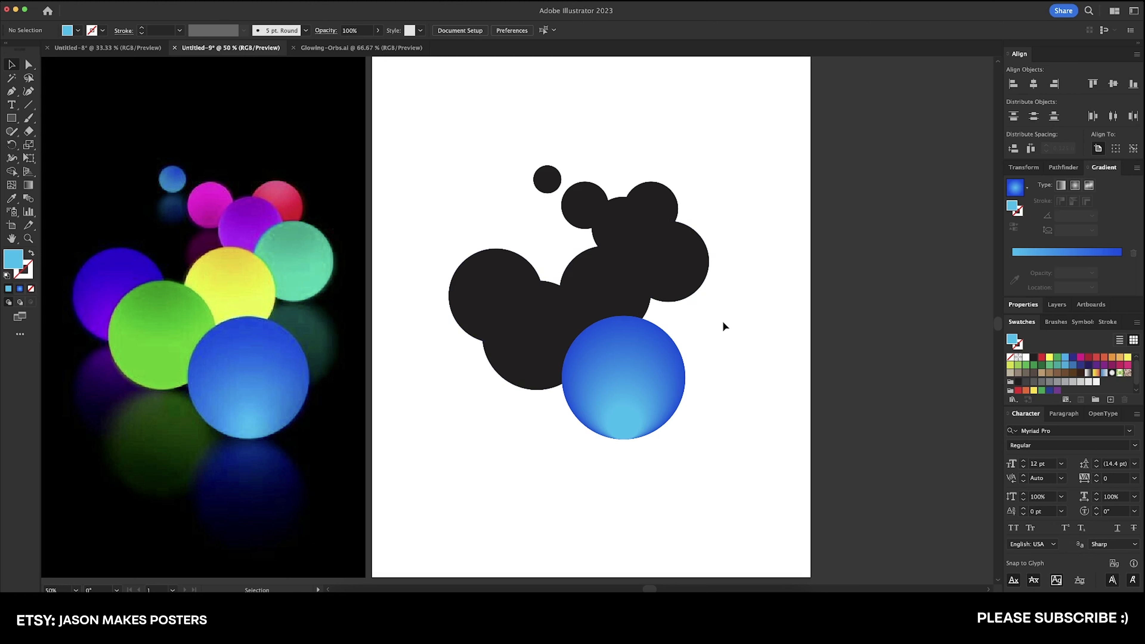
# Copy the blended blue orb over the four next-largest black circles, scaling each copy to match the circle beneath.
pyautogui.keyDown('alt'); pyautogui.moveTo(649, 433); pyautogui.dragTo(563, 384); pyautogui.keyUp('alt')
pyautogui.keyDown('shift'); pyautogui.moveTo(537, 266); pyautogui.dragTo(486, 283); pyautogui.keyUp('shift')
pyautogui.keyDown('shift'); pyautogui.moveTo(496, 358); pyautogui.dragTo(496, 344); pyautogui.keyUp('shift')
pyautogui.moveTo(499, 297); pyautogui.dragTo(440, 309)
pyautogui.keyDown('alt'); pyautogui.moveTo(439, 309); pyautogui.dragTo(510, 330); pyautogui.keyUp('alt')
pyautogui.keyDown('alt'); pyautogui.moveTo(509, 328); pyautogui.dragTo(573, 295); pyautogui.keyUp('alt')
pyautogui.keyDown('shift'); pyautogui.moveTo(570, 244); pyautogui.dragTo(570, 258); pyautogui.keyUp('shift')
# Copy the blended orb over the four remaining smaller black circles, scaling each copy to fit its circle.
pyautogui.press('super+equal')
pyautogui.press('super+equal')
pyautogui.keyDown('alt'); pyautogui.moveTo(635, 366); pyautogui.dragTo(541, 320); pyautogui.keyUp('alt')
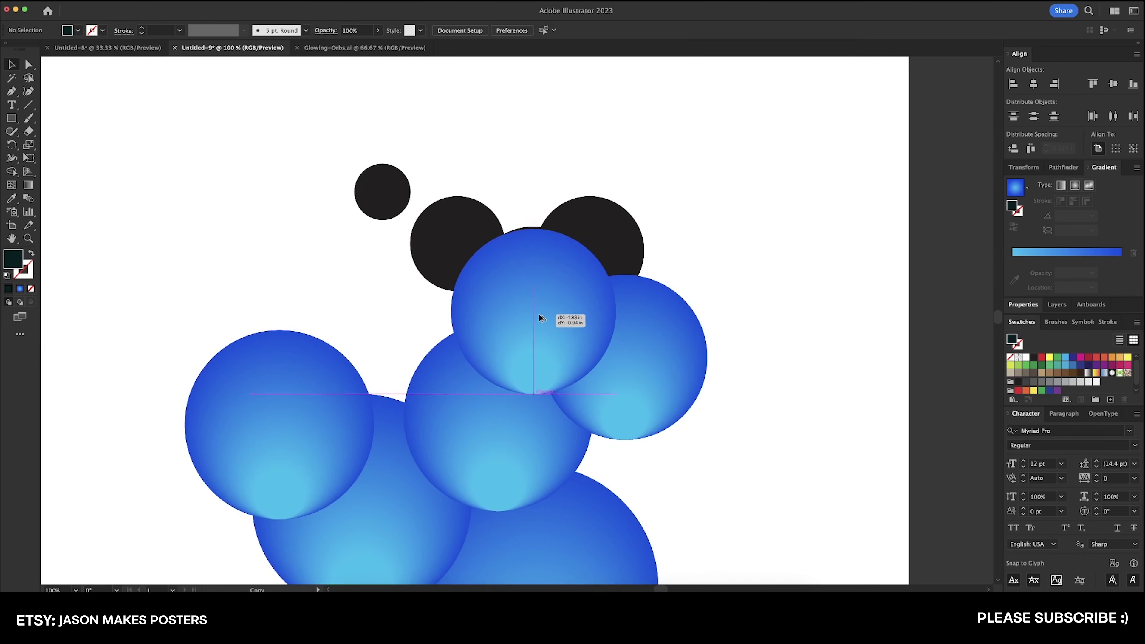
pyautogui.keyDown('shift'); pyautogui.moveTo(533, 394); pyautogui.dragTo(590, 314); pyautogui.keyUp('shift')
pyautogui.keyDown('shift'); pyautogui.moveTo(536, 361); pyautogui.dragTo(536, 342); pyautogui.keyUp('shift')
pyautogui.keyDown('alt'); pyautogui.moveTo(593, 311); pyautogui.dragTo(461, 310); pyautogui.keyUp('alt')
pyautogui.keyDown('shift'); pyautogui.moveTo(486, 360); pyautogui.dragTo(486, 345); pyautogui.keyUp('shift')
pyautogui.keyDown('alt'); pyautogui.moveTo(571, 300); pyautogui.dragTo(495, 267); pyautogui.keyUp('alt')
pyautogui.keyDown('shift'); pyautogui.moveTo(496, 315); pyautogui.dragTo(496, 276); pyautogui.keyUp('shift')
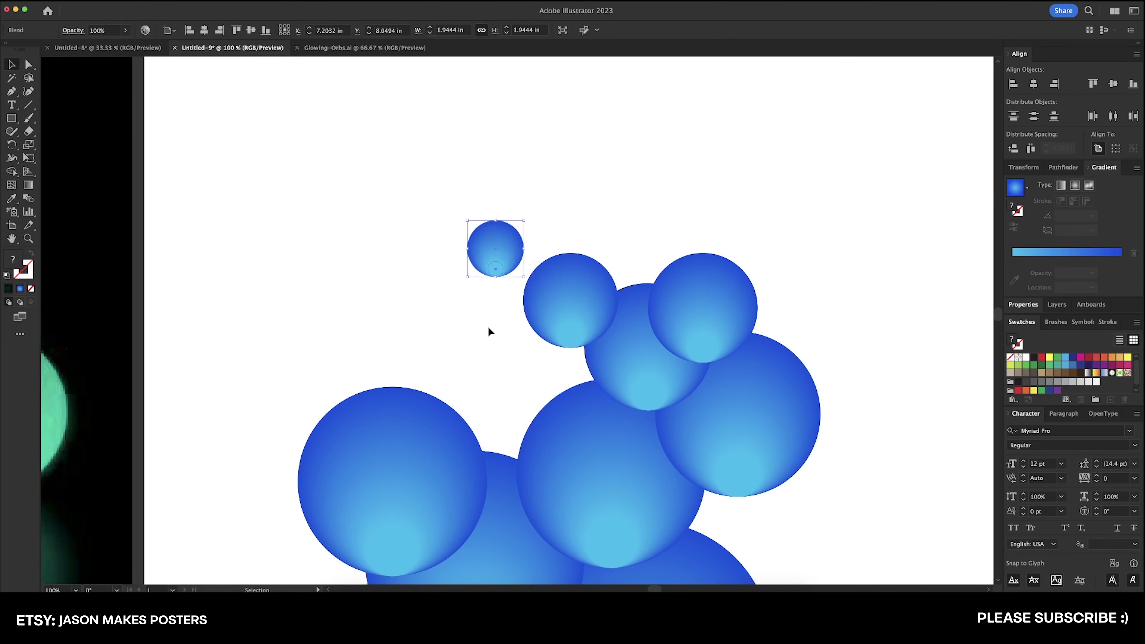
pyautogui.click(489, 333)
# Unlock all locked objects and clear the resulting selection.
pyautogui.press('super+minus')
pyautogui.press('super+minus')
pyautogui.click(105, 1)
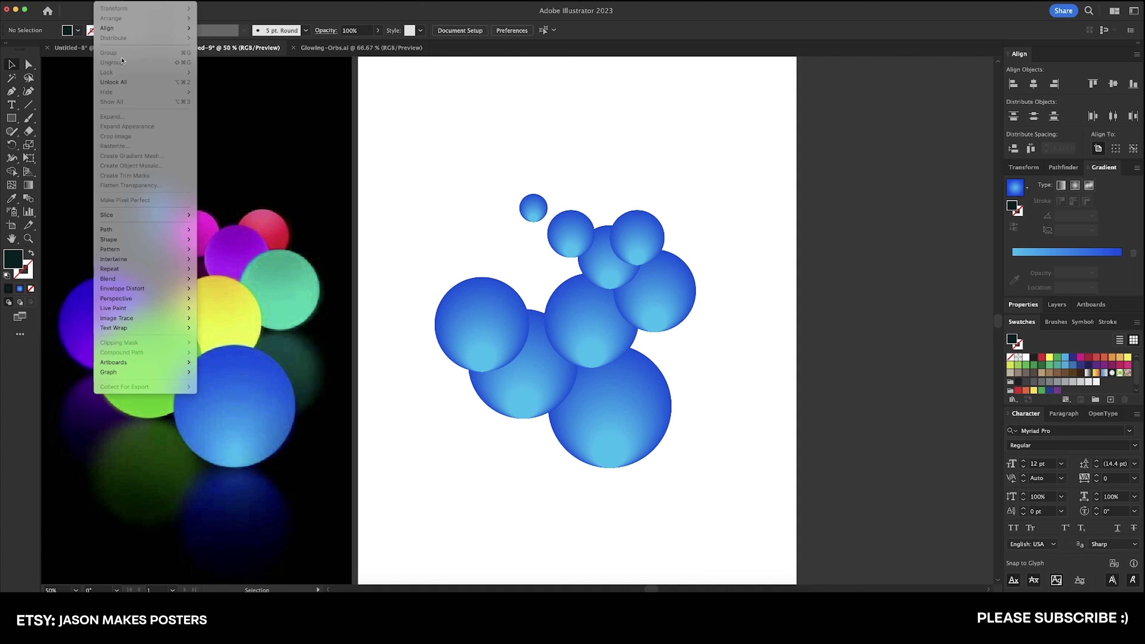
pyautogui.click(125, 82)
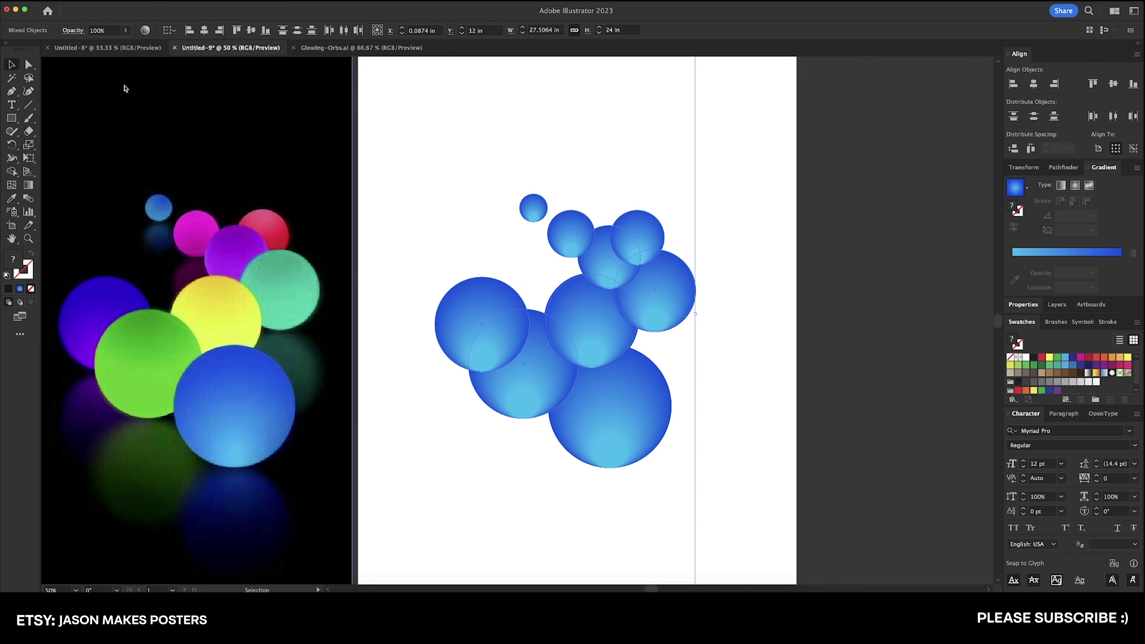
pyautogui.keyDown('shift'); pyautogui.click(212, 147); pyautogui.keyUp('shift')
pyautogui.scroll(-1, 212, 147)
pyautogui.moveTo(316, 182); pyautogui.dragTo(392, 196)
pyautogui.press('shift+super+a')
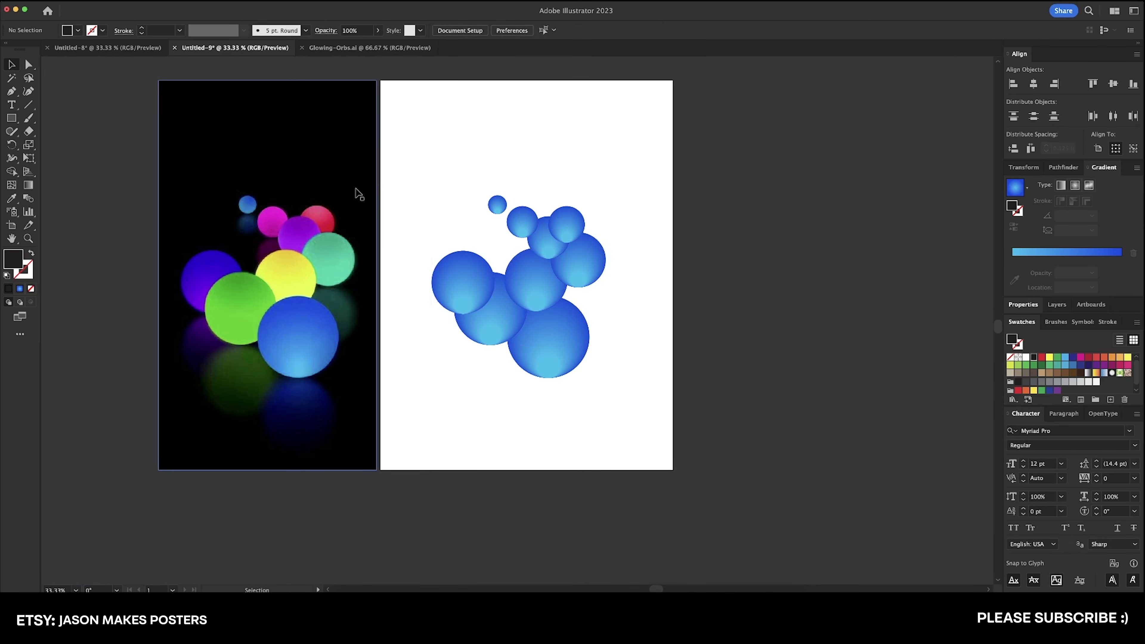
# Recolor the inner circle of the lower-left large orb with bright green sampled from the bottom of the green reference orb.
pyautogui.press('super+plus')
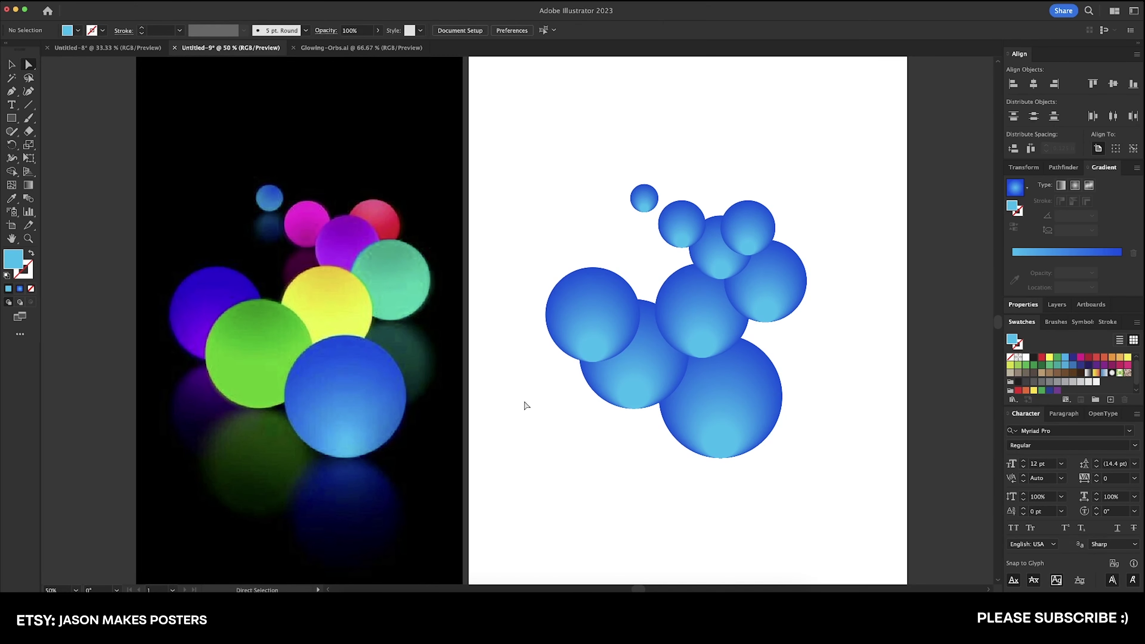
pyautogui.click(644, 392)
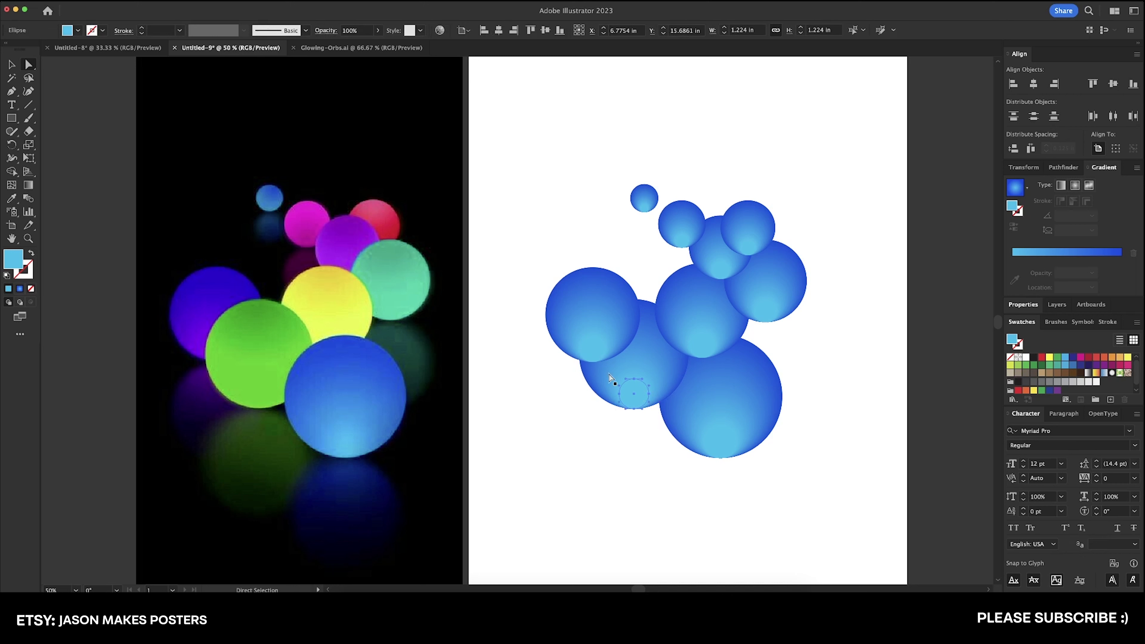
pyautogui.press('i')
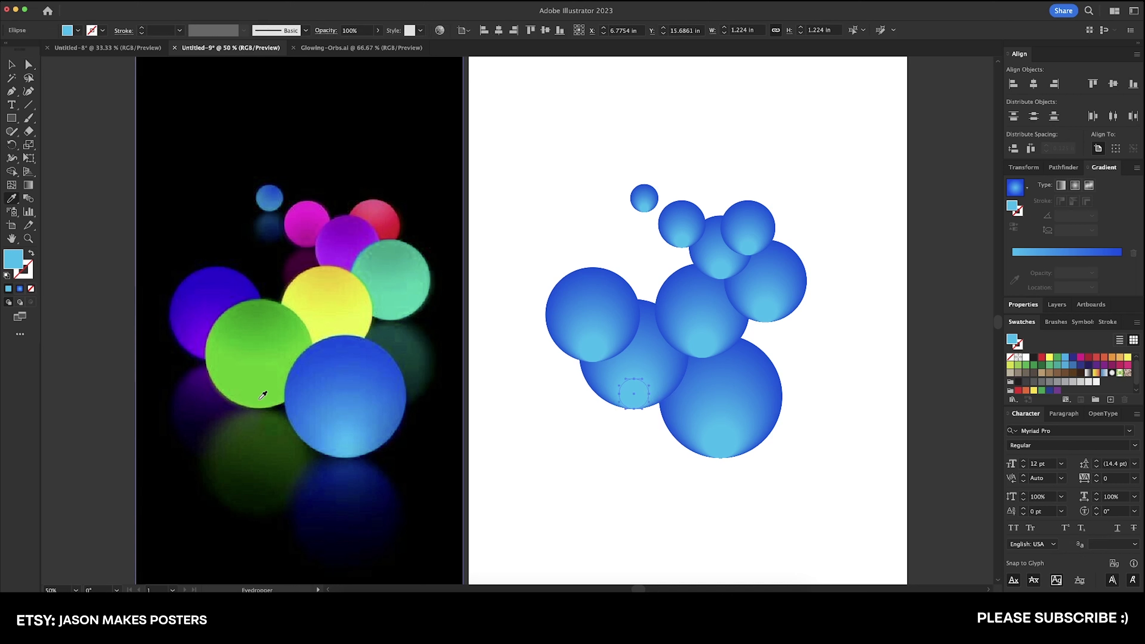
pyautogui.click(261, 399)
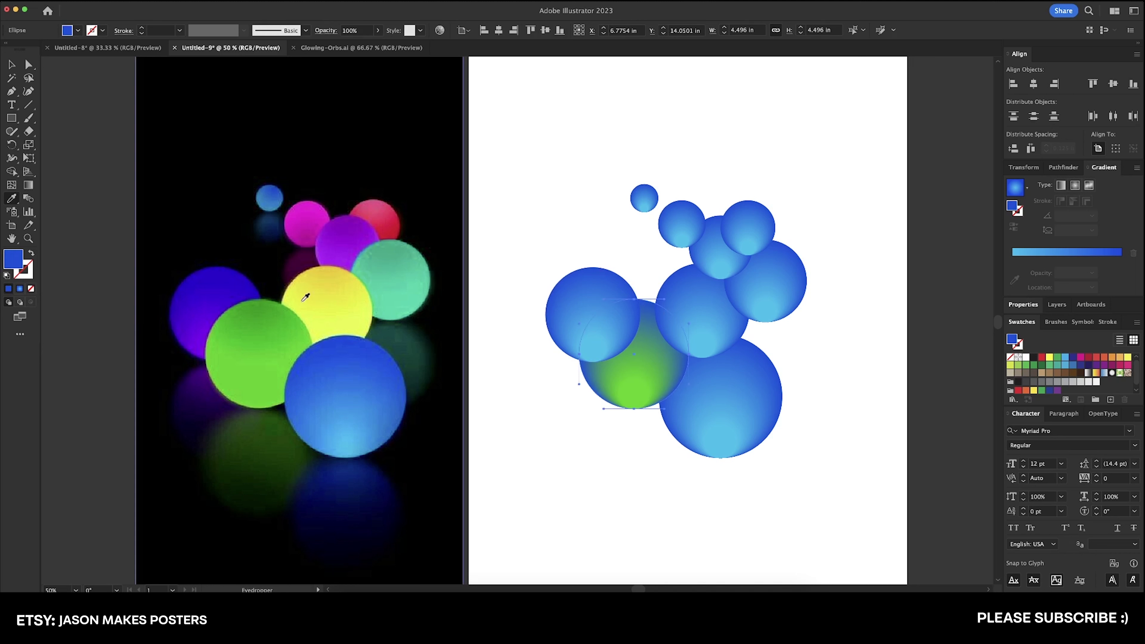
# Recolor the same orb's outer circle with the darker green sampled from the top of the green reference orb.
pyautogui.click(266, 301)
pyautogui.press('a')
pyautogui.click(538, 213)
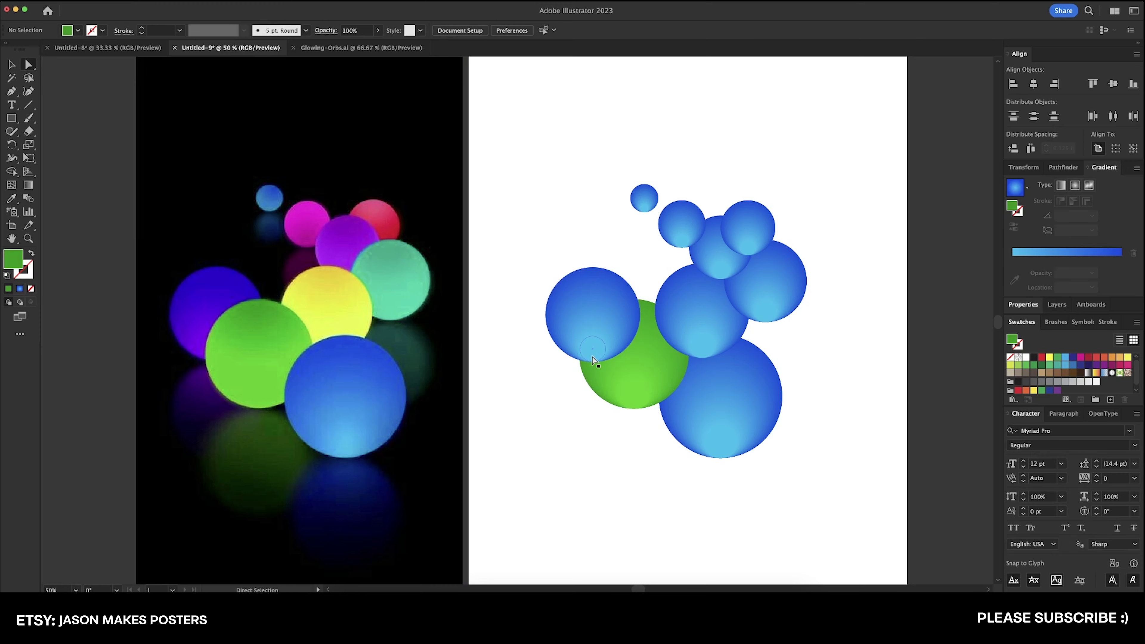
# Recolor the leftmost orb and the middle orb with the inner and outer shades sampled from the indigo and yellow reference orbs.
pyautogui.click(593, 358)
pyautogui.press('i')
pyautogui.click(210, 350)
pyautogui.hscroll(2, 288, 329)
pyautogui.keyDown('super'); pyautogui.click(668, 344); pyautogui.keyUp('super')
pyautogui.click(289, 329)
pyautogui.click(293, 282)
# Recolor the orb on the right with the teal reference orb's shades and the one above the middle orb with the purple reference orb's shades.
pyautogui.keyDown('super'); pyautogui.click(732, 310); pyautogui.keyUp('super')
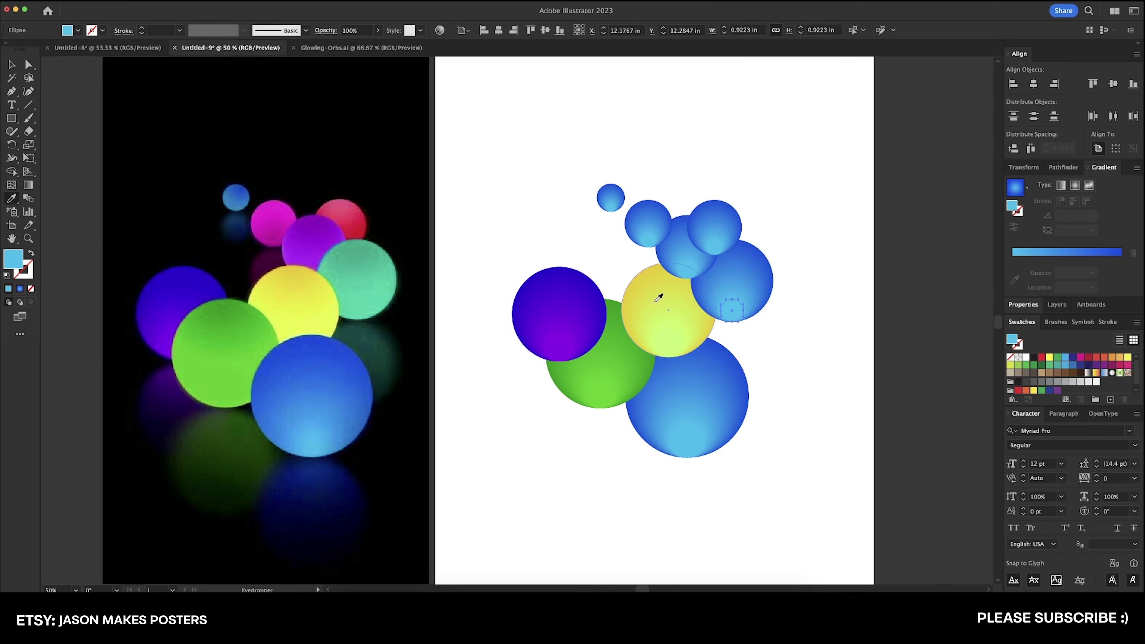
pyautogui.click(357, 311)
pyautogui.keyDown('super'); pyautogui.click(757, 253); pyautogui.keyUp('super')
pyautogui.click(357, 253)
pyautogui.keyDown('super'); pyautogui.click(695, 269); pyautogui.keyUp('super')
pyautogui.click(314, 255)
pyautogui.keyDown('super'); pyautogui.click(683, 217); pyautogui.keyUp('super')
# Recolor the upper-right orb's inner and outer circles with the bottom and top shades of the red reference orb.
pyautogui.click(340, 230)
pyautogui.keyDown('super'); pyautogui.click(733, 206); pyautogui.keyUp('super')
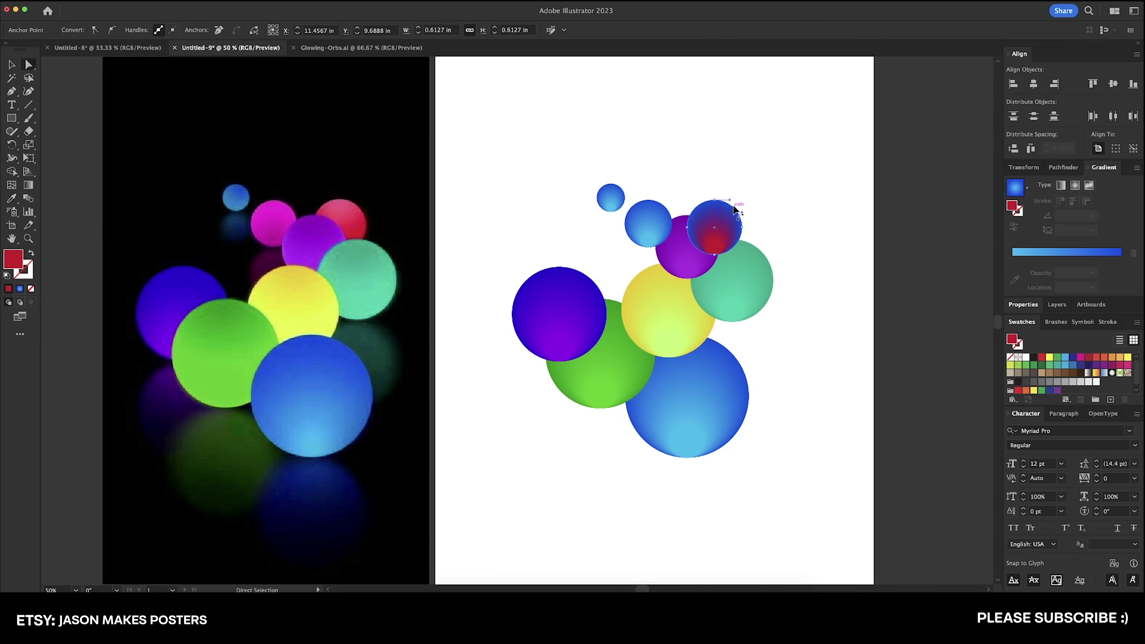
pyautogui.click(340, 208)
# Recolor the upper-left orb with the magenta reference orb's shades and the smallest topmost orb with its reference orb's blue.
pyautogui.keyDown('super'); pyautogui.click(648, 239); pyautogui.keyUp('super')
pyautogui.click(273, 239)
pyautogui.keyDown('super'); pyautogui.click(631, 204); pyautogui.keyUp('super')
pyautogui.click(273, 210)
pyautogui.keyDown('super'); pyautogui.click(611, 205); pyautogui.keyUp('super')
pyautogui.click(236, 191)
# Bring the large blue orb in front of the green and yellow orbs.
pyautogui.moveTo(548, 231); pyautogui.dragTo(491, 196)
pyautogui.click(639, 365)
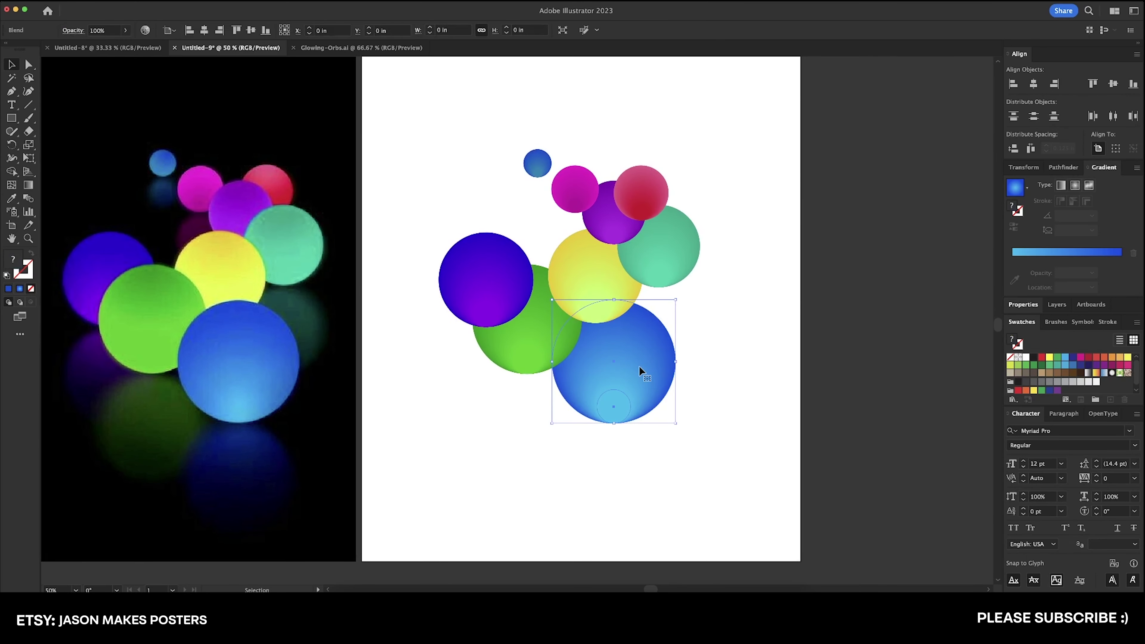
pyautogui.click(712, 397)
pyautogui.scroll(2, 730, 397)
pyautogui.hscroll(-2, 730, 397)
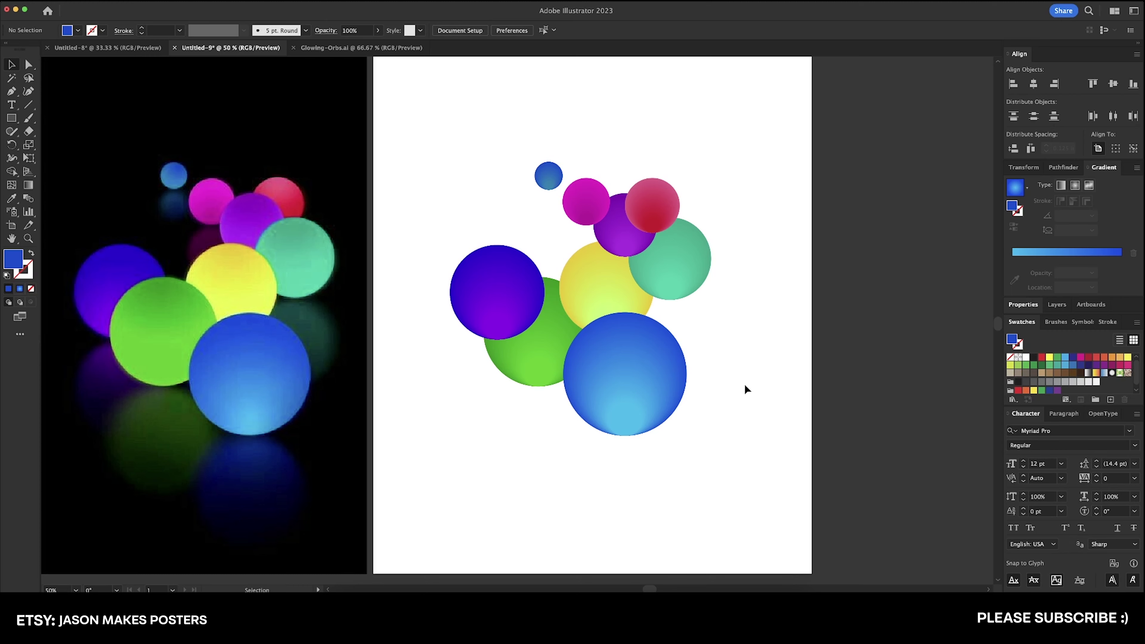
# Send the indigo, teal and red orbs to the back of the stack.
pyautogui.click(500, 288)
pyautogui.press('super+shift+bracketleft')
pyautogui.click(687, 252)
pyautogui.press('super+shift+bracketleft')
pyautogui.scroll(3, 676, 241)
pyautogui.click(661, 226)
pyautogui.press('super+shift+bracketleft')
pyautogui.click(616, 234)
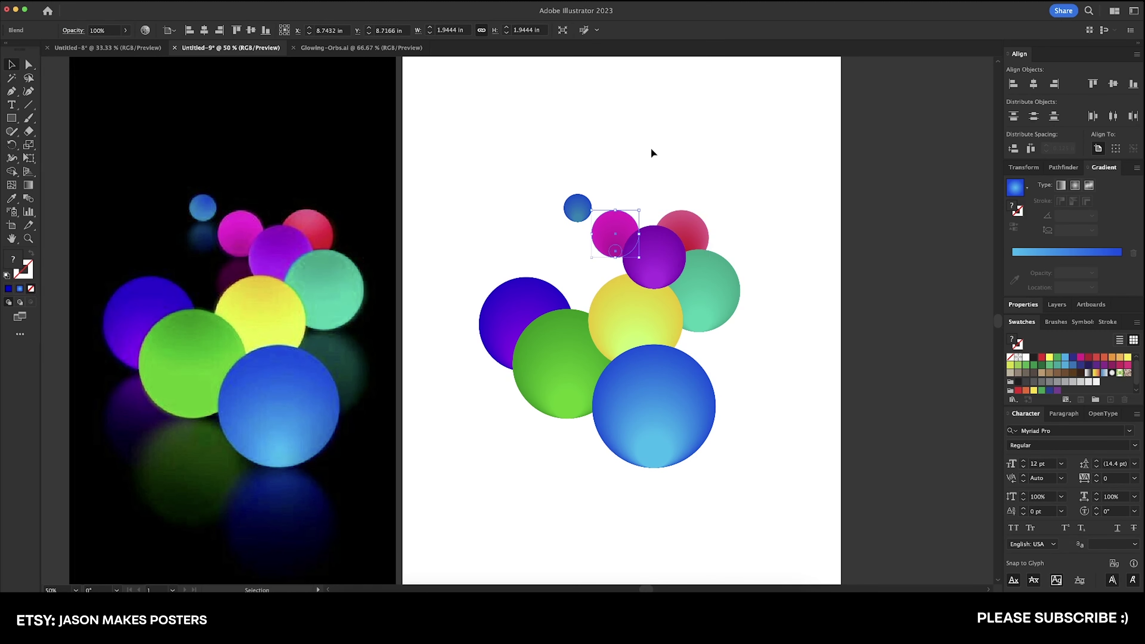
# Move the purple orb backward two levels so that it sits behind the yellow orb, and clear the selection.
pyautogui.hscroll(-3, 640, 252)
pyautogui.click(621, 370)
pyautogui.click(721, 276)
pyautogui.press('super+bracketleft')
pyautogui.press('super+bracketleft')
pyautogui.press('super+shift+a')
# Draw a black rectangle covering the whole artboard as the background behind the orbs.
pyautogui.press('m')
pyautogui.press('super+minus')
pyautogui.moveTo(613, 260); pyautogui.dragTo(602, 266)
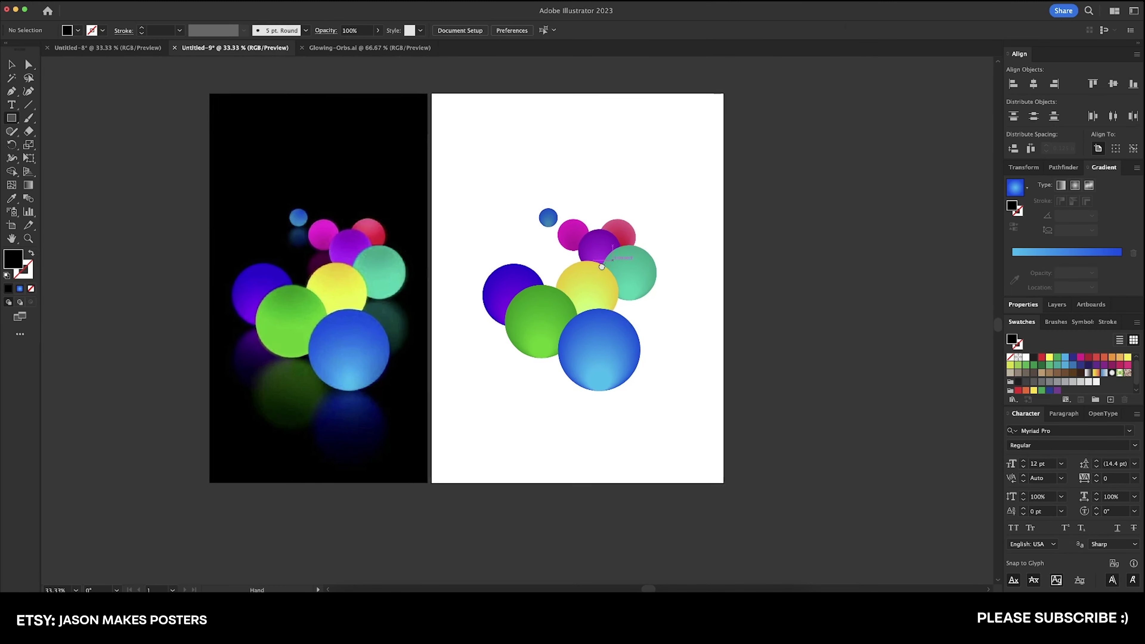
pyautogui.hscroll(1, 602, 266)
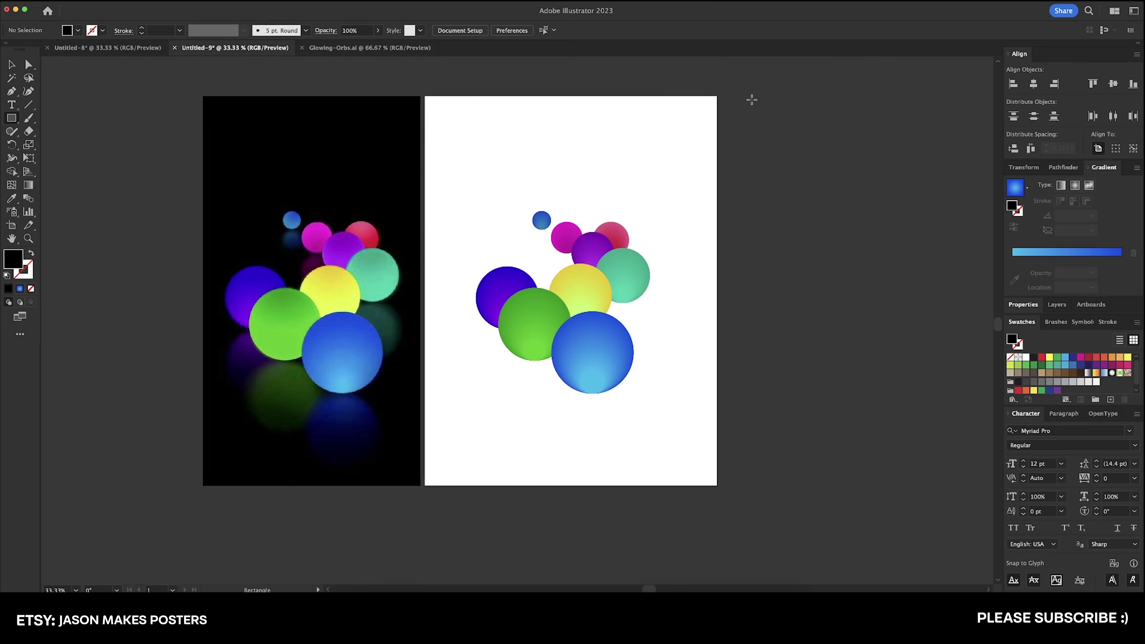
pyautogui.moveTo(720, 95)
pyautogui.mouseDown()
pyautogui.moveTo(585, 353)
pyautogui.moveTo(431, 465)
pyautogui.moveTo(425, 485)
pyautogui.mouseUp()
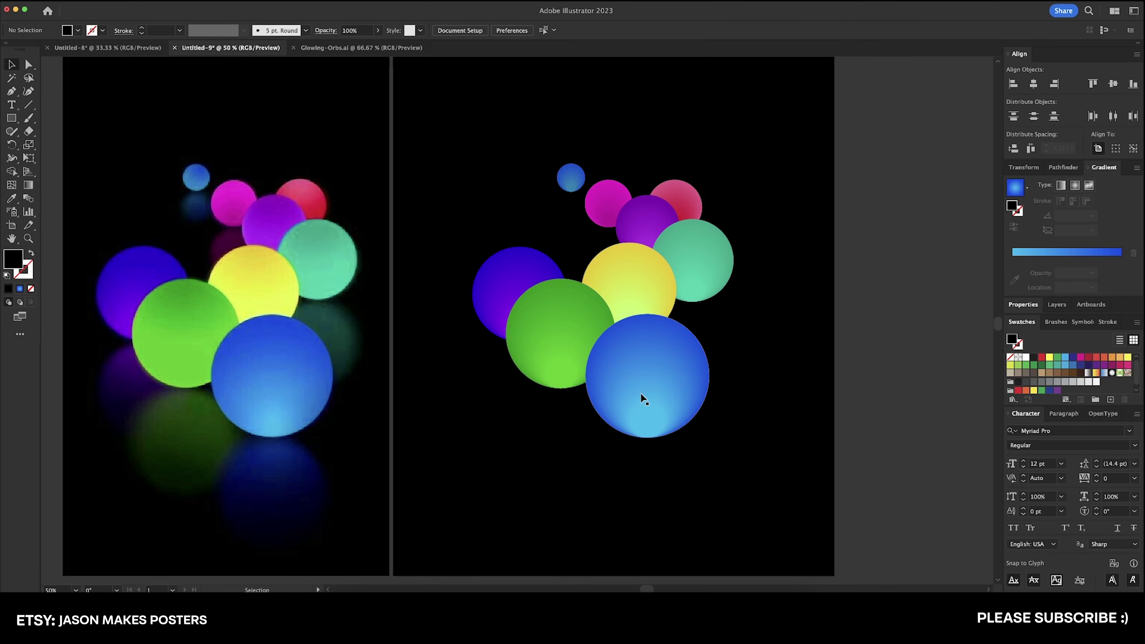
# Copy the large blue orb directly beneath itself and rotate the copy upside down as a reflection.
pyautogui.scroll(-6, 641, 398)
pyautogui.hscroll(2, 642, 399)
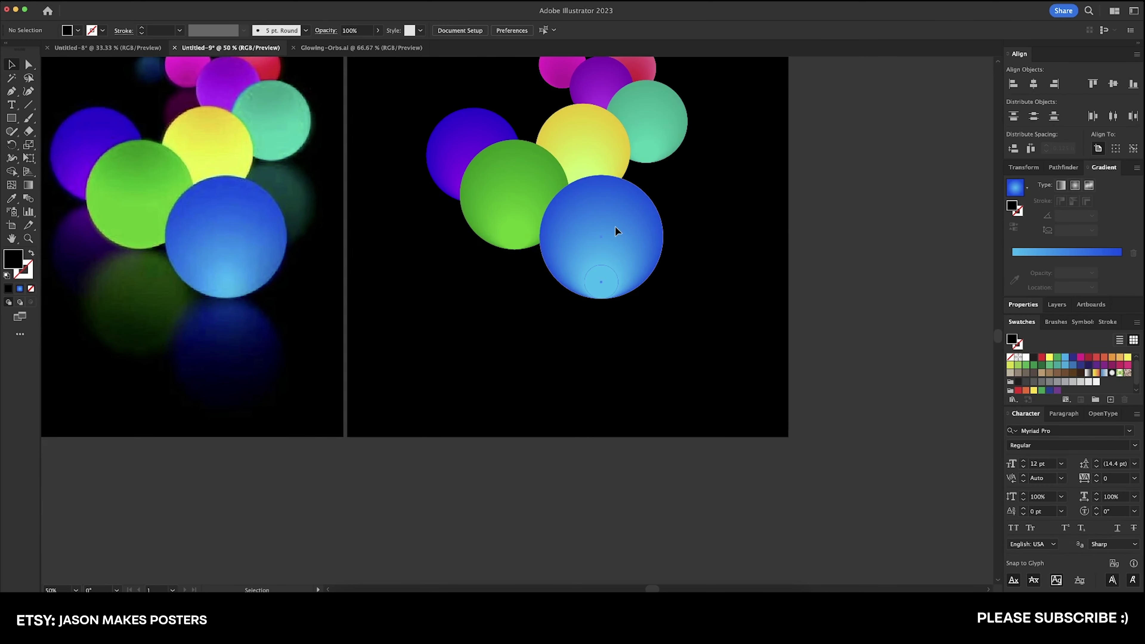
pyautogui.moveTo(617, 231); pyautogui.dragTo(616, 360)
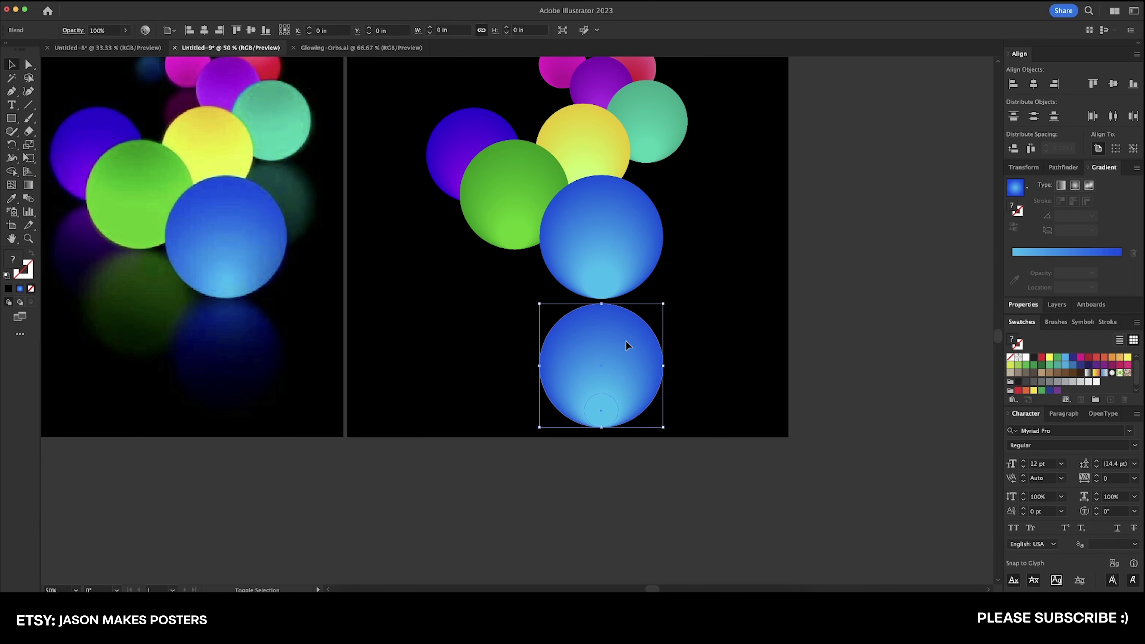
pyautogui.moveTo(667, 300); pyautogui.dragTo(519, 461)
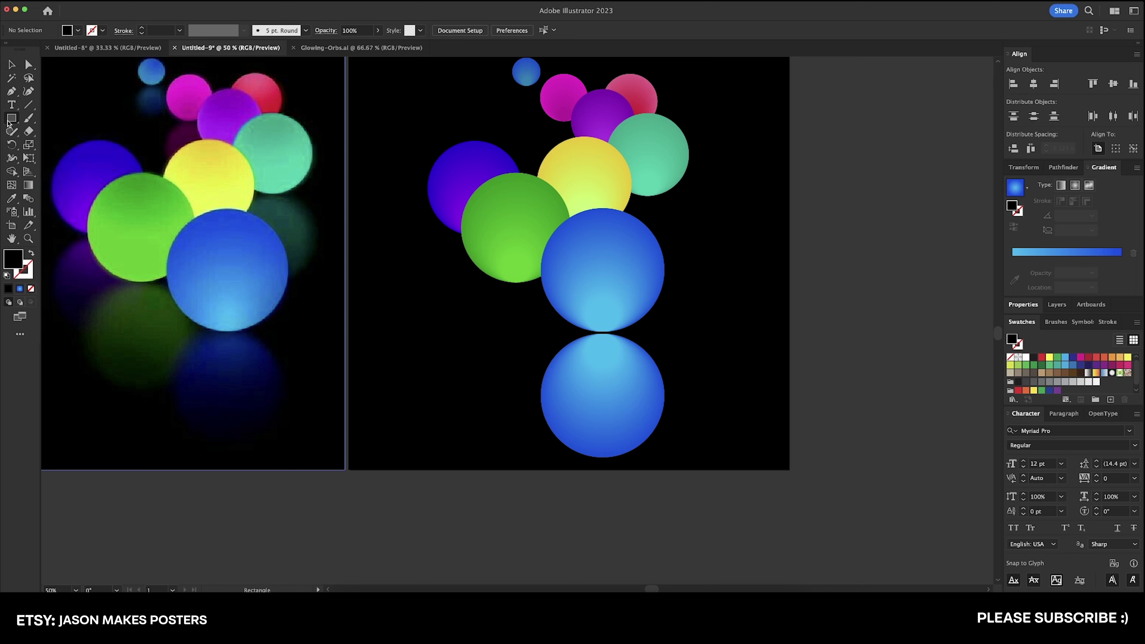
# Draw a black circle about 5.07 in wide centred over the flipped blue orb.
pyautogui.moveTo(12, 118); pyautogui.dragTo(67, 143)
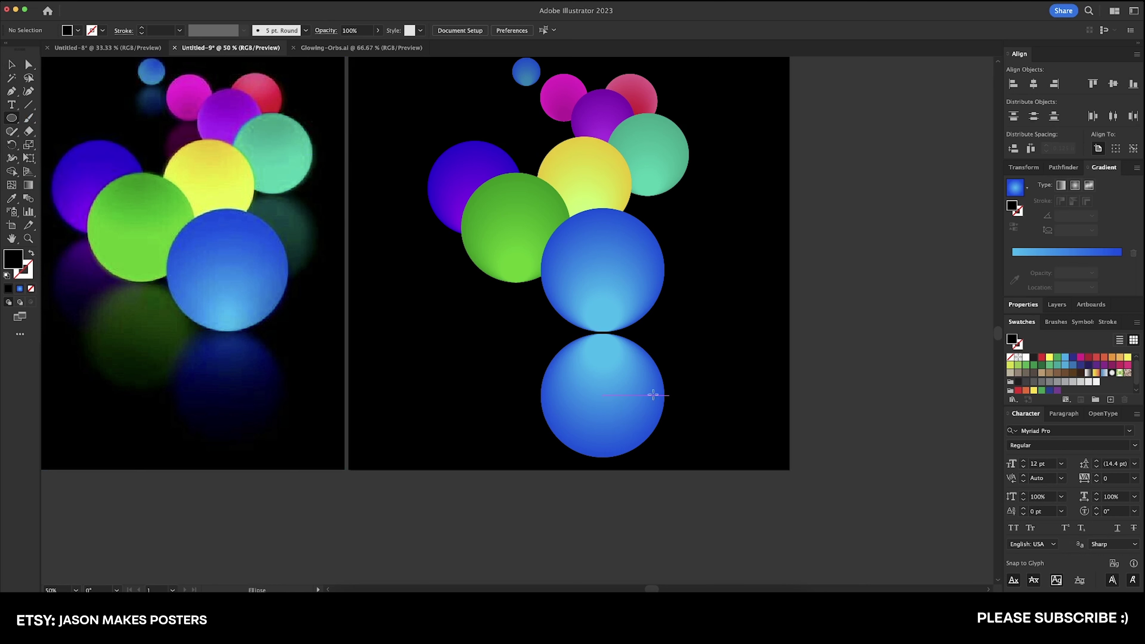
pyautogui.moveTo(603, 395); pyautogui.dragTo(665, 446)
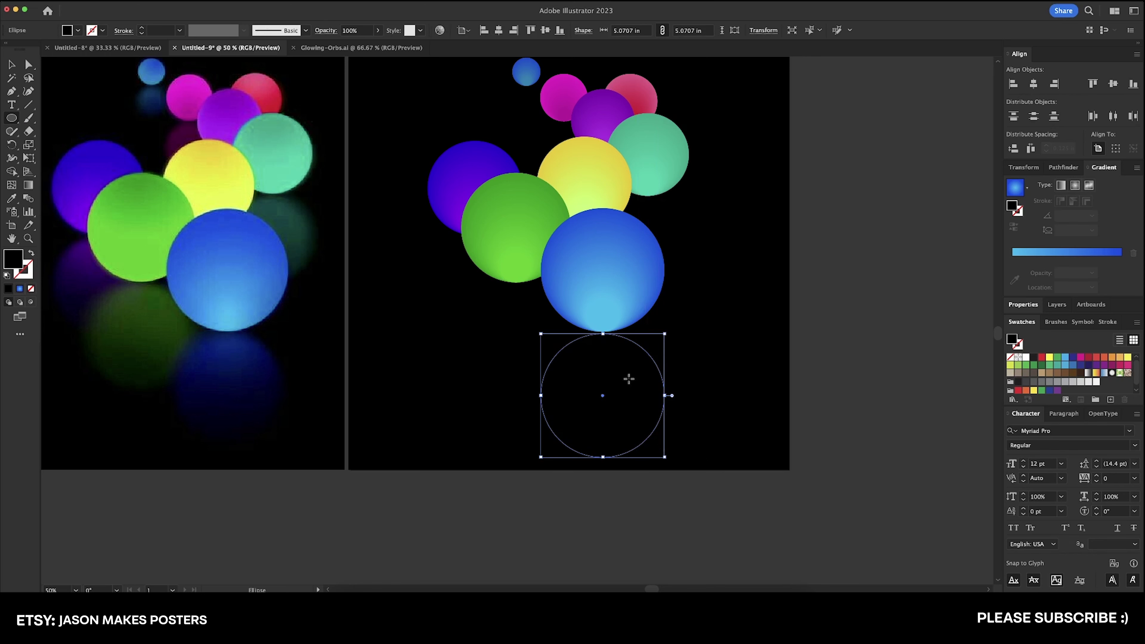
pyautogui.press('v')
pyautogui.press('super+equal')
pyautogui.press('super+equal')
pyautogui.press('super+equal')
pyautogui.moveTo(630, 383); pyautogui.dragTo(614, 308)
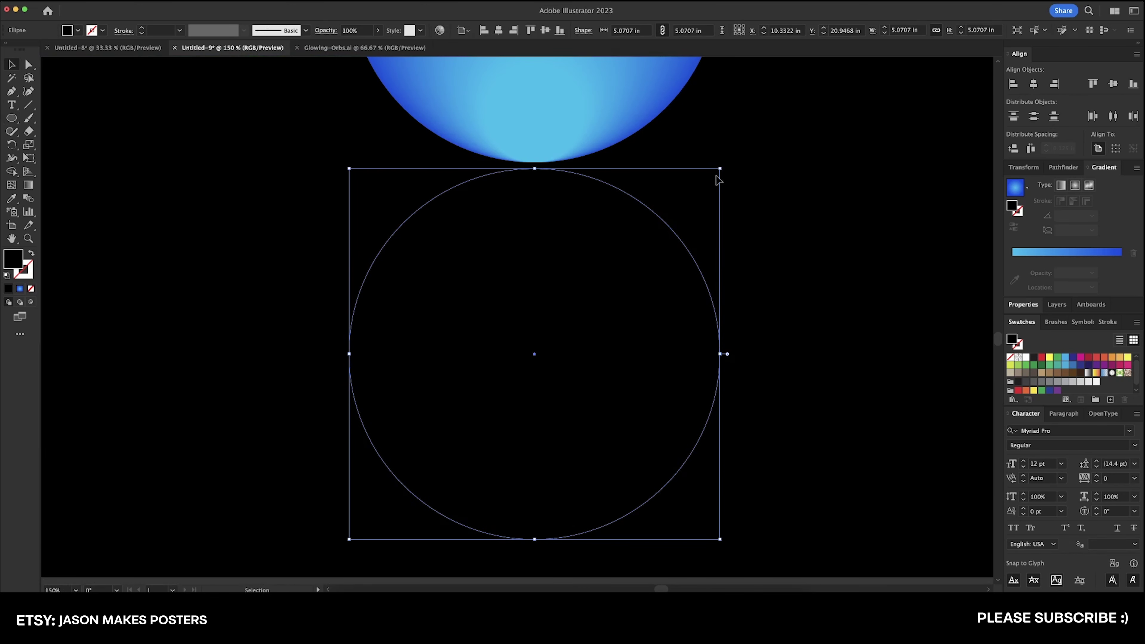
# Fill the covering circle with a gradient and set its start stop to RGB 20, 20, 20.
pyautogui.press('super+minus')
pyautogui.press('super+minus')
pyautogui.click(1013, 266)
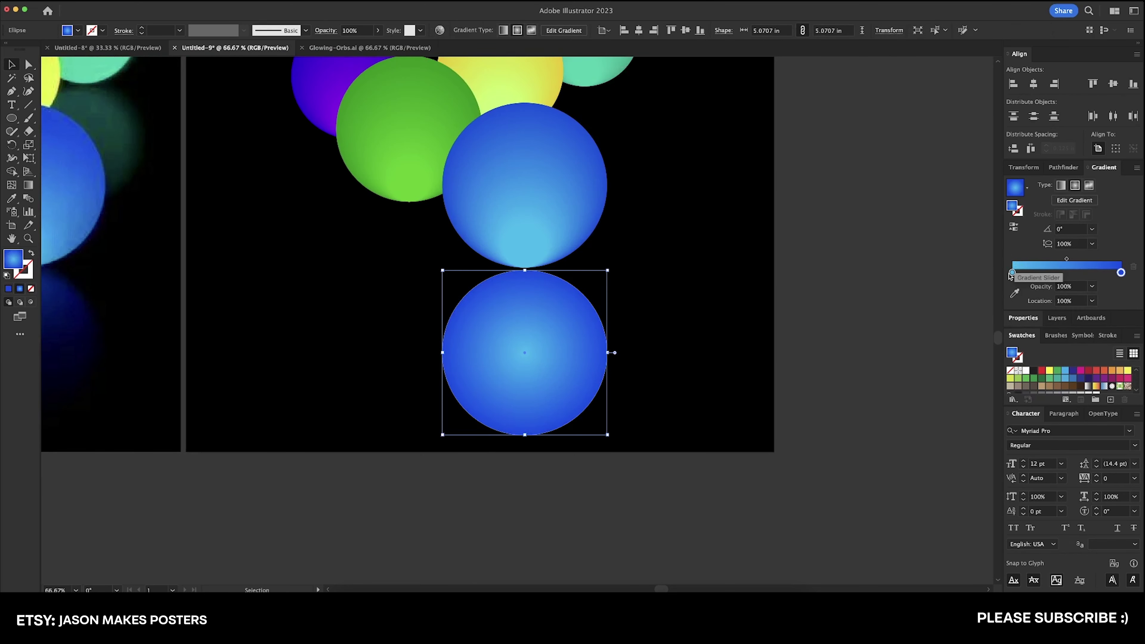
pyautogui.doubleClick(1013, 271)
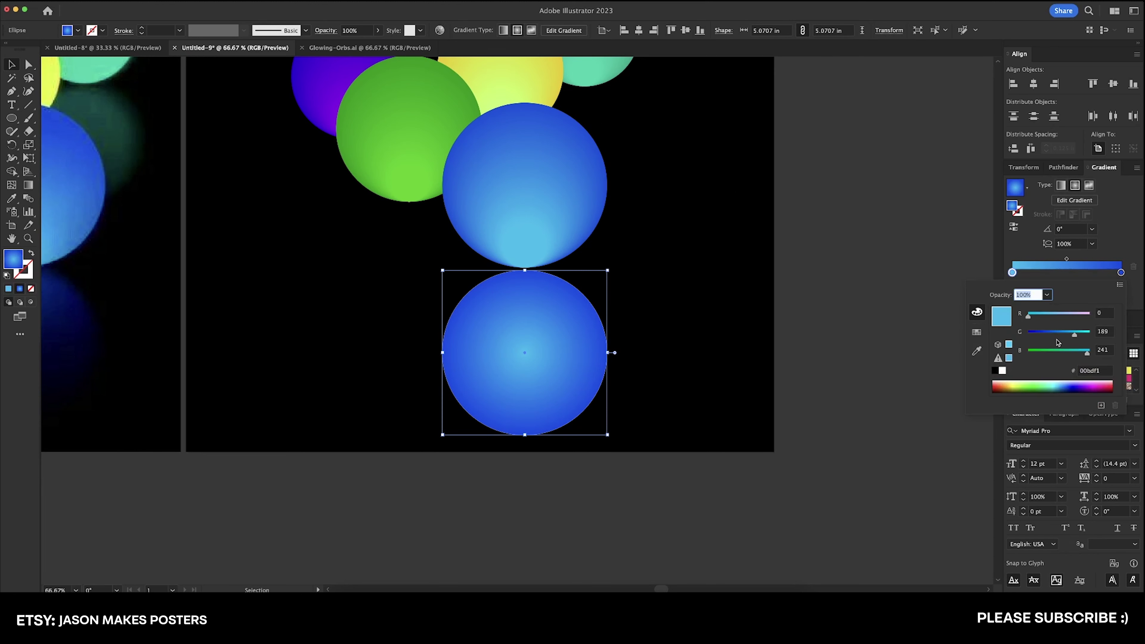
pyautogui.moveTo(1075, 334); pyautogui.dragTo(1033, 335)
pyautogui.doubleClick(1103, 314)
pyautogui.write('20')
pyautogui.press('Tab')
pyautogui.write('20')
pyautogui.press('Tab')
pyautogui.write('20')
pyautogui.press('Return')
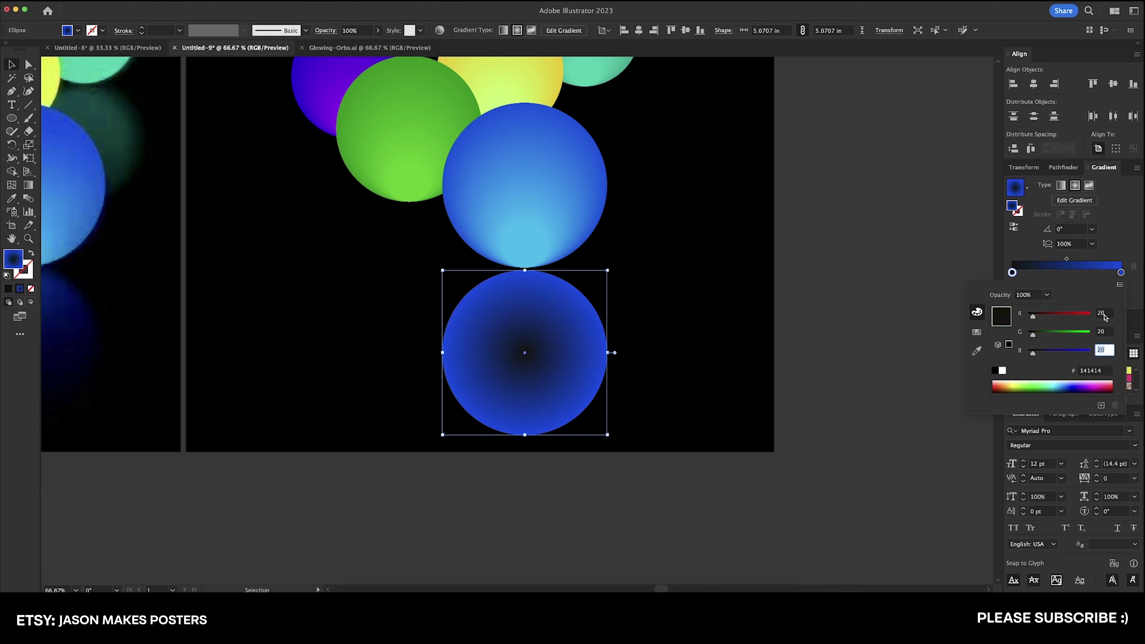
pyautogui.press('Return')
# Set the end stop of the covering circle's gradient to RGB 40, 40, 40.
pyautogui.doubleClick(1121, 272)
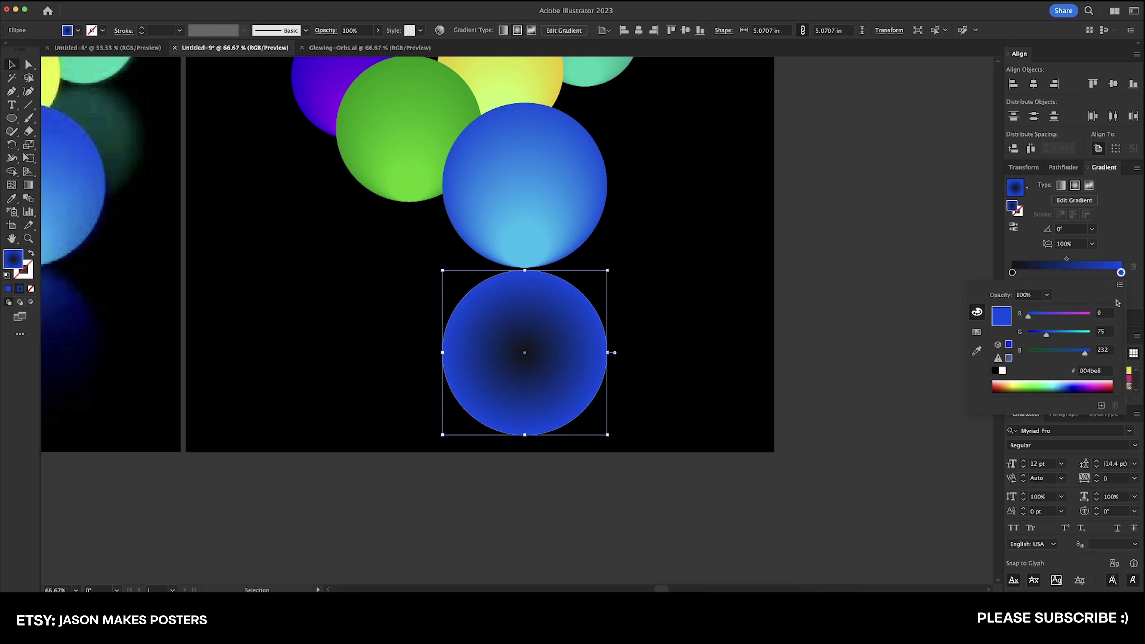
pyautogui.click(1102, 313)
pyautogui.write('40')
pyautogui.press('Tab')
pyautogui.write('40')
pyautogui.press('Tab')
pyautogui.write('40')
pyautogui.press('Tab')
pyautogui.press('Return')
# Make the covering circle's gradient linear at 90° and lower the end stop's opacity to 70%.
pyautogui.click(1061, 184)
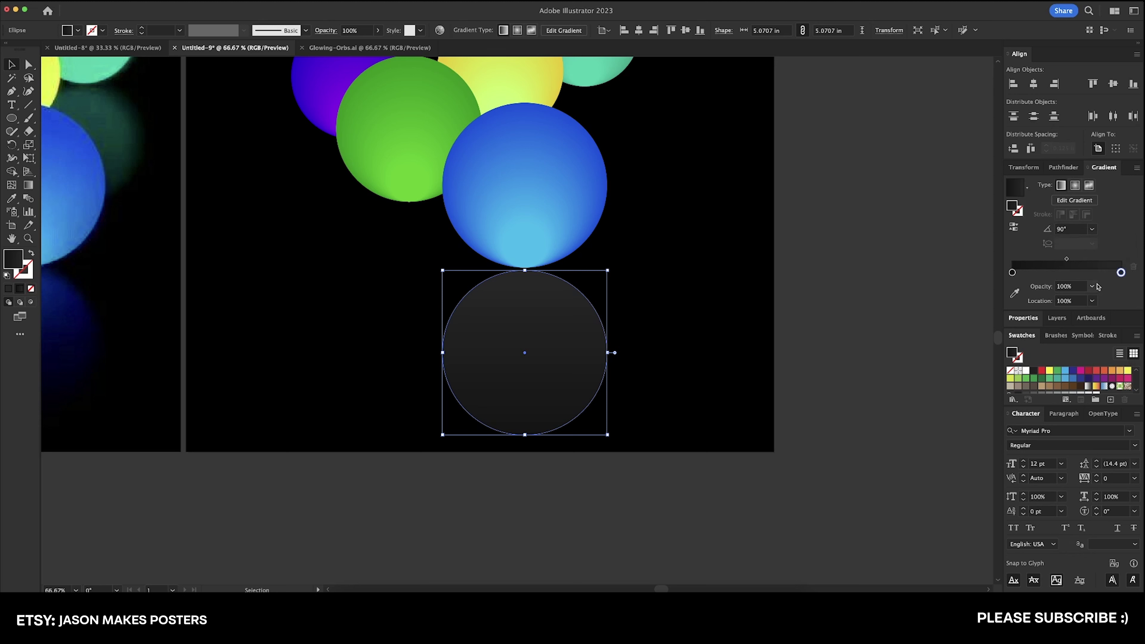
pyautogui.click(1068, 286)
pyautogui.write('90')
pyautogui.press('Return')
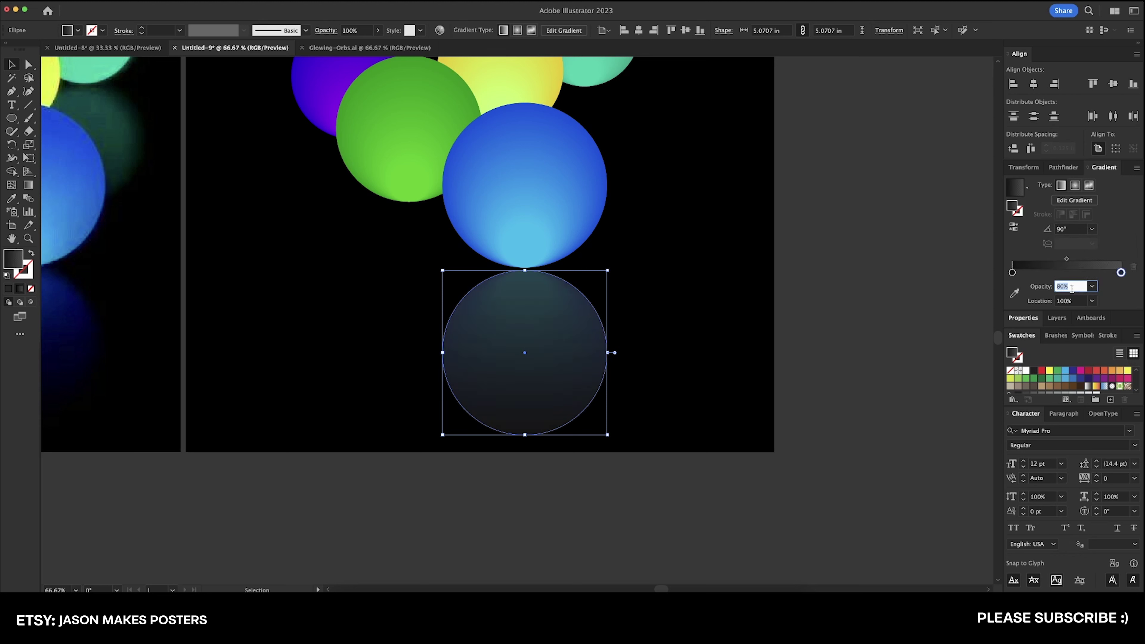
pyautogui.write('70')
pyautogui.press('Return')
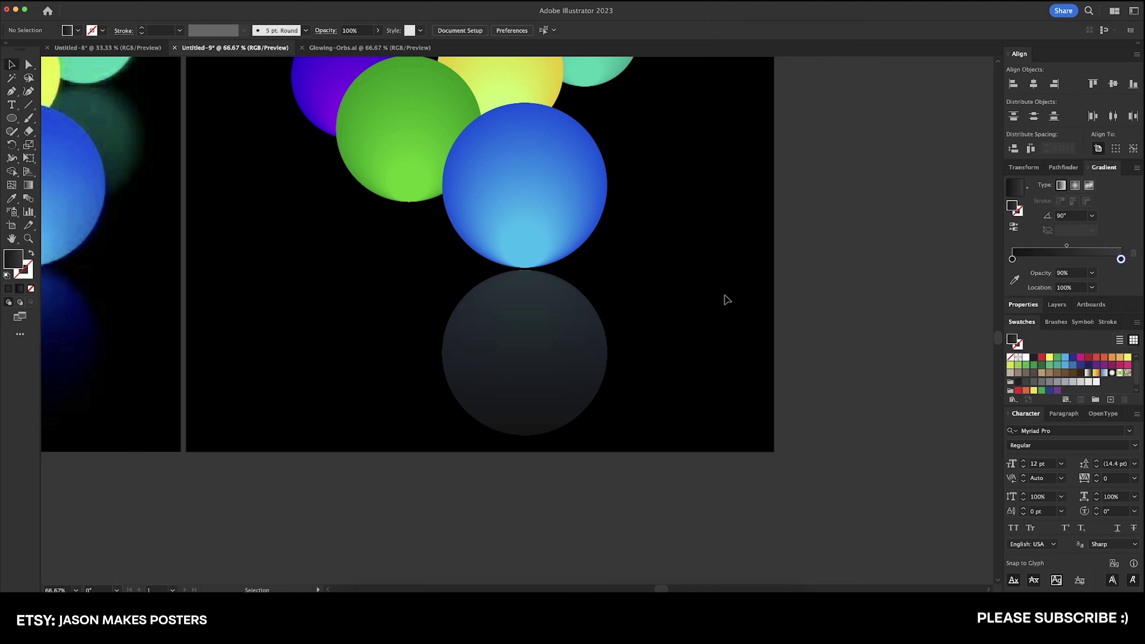
# Check the colour and opacity values of both gradient stops on the circle covering the blue reflection.
pyautogui.press('super+equal')
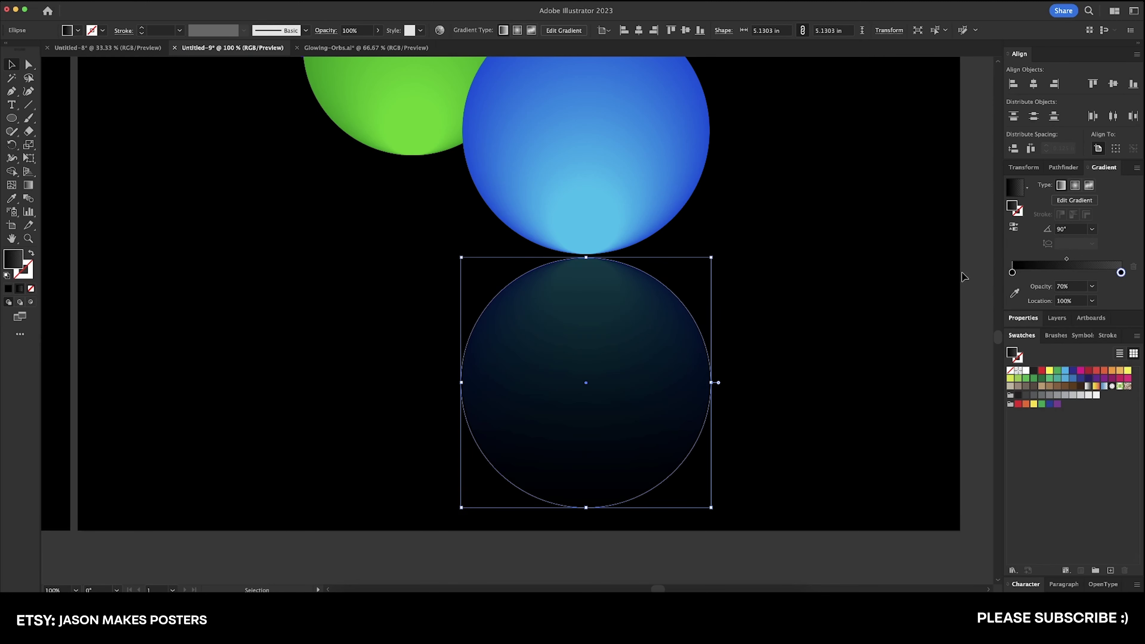
pyautogui.click(1012, 273)
pyautogui.doubleClick(1012, 272)
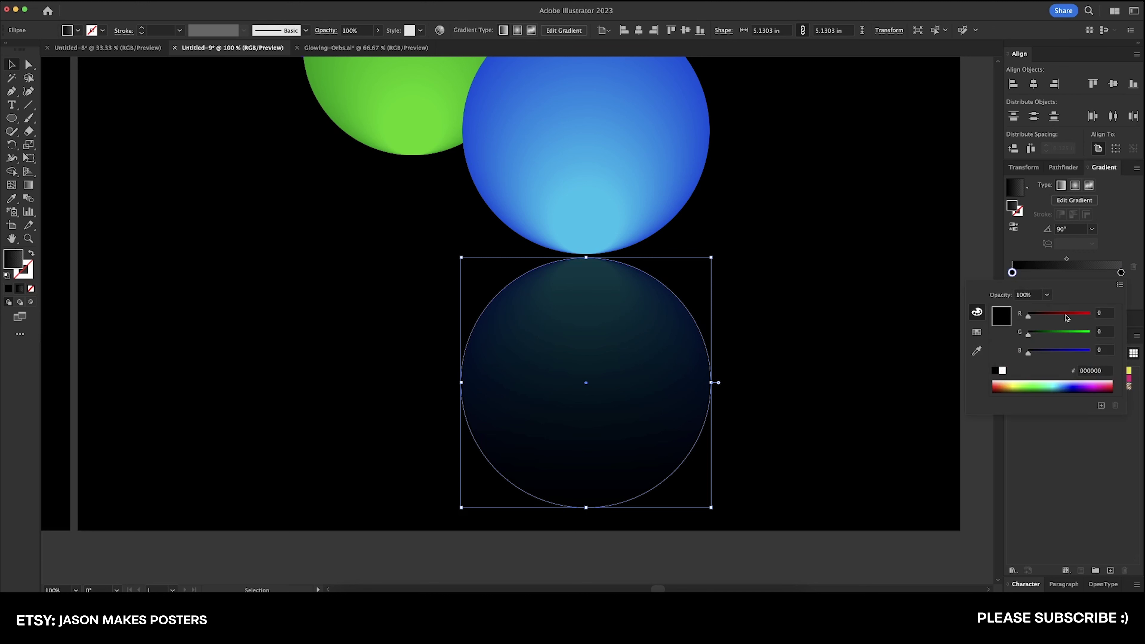
pyautogui.click(1121, 273)
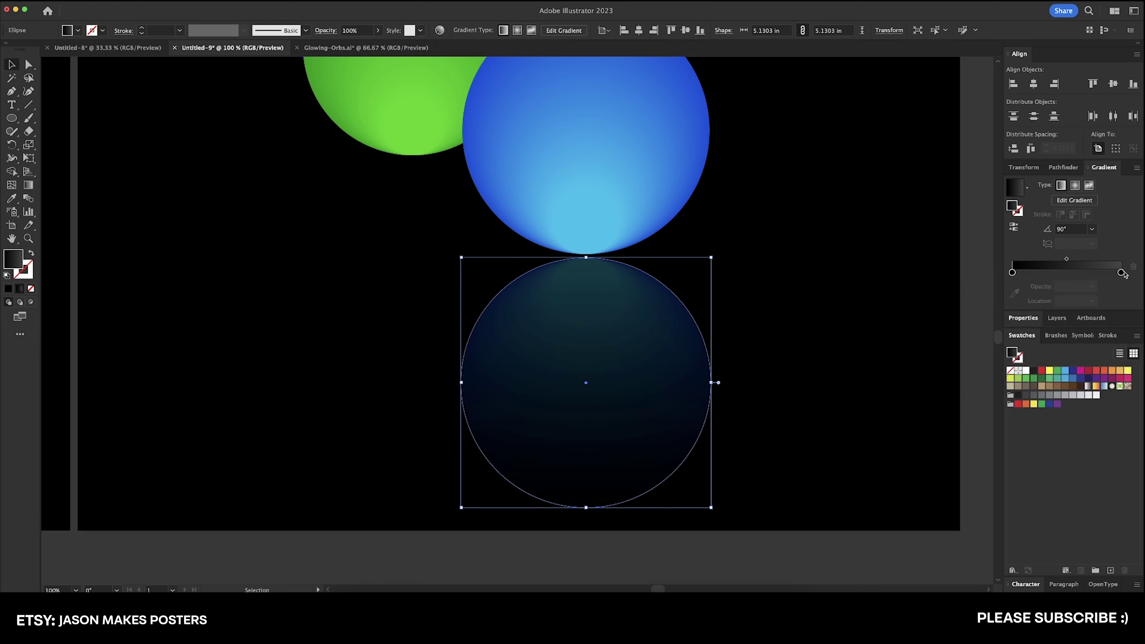
pyautogui.doubleClick(1121, 273)
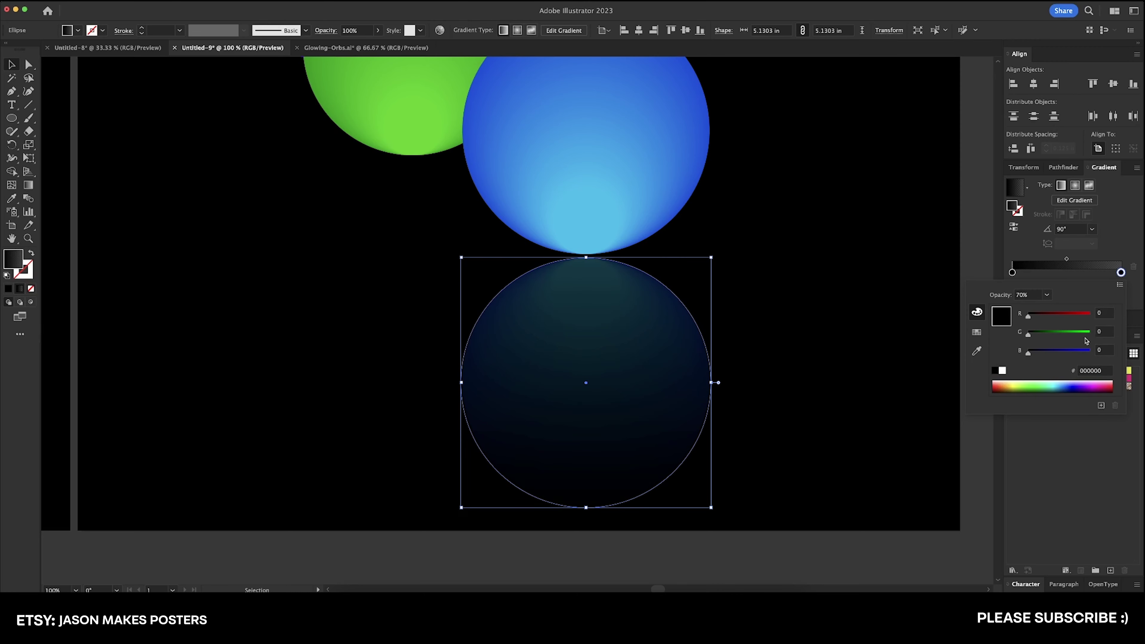
pyautogui.press('Escape')
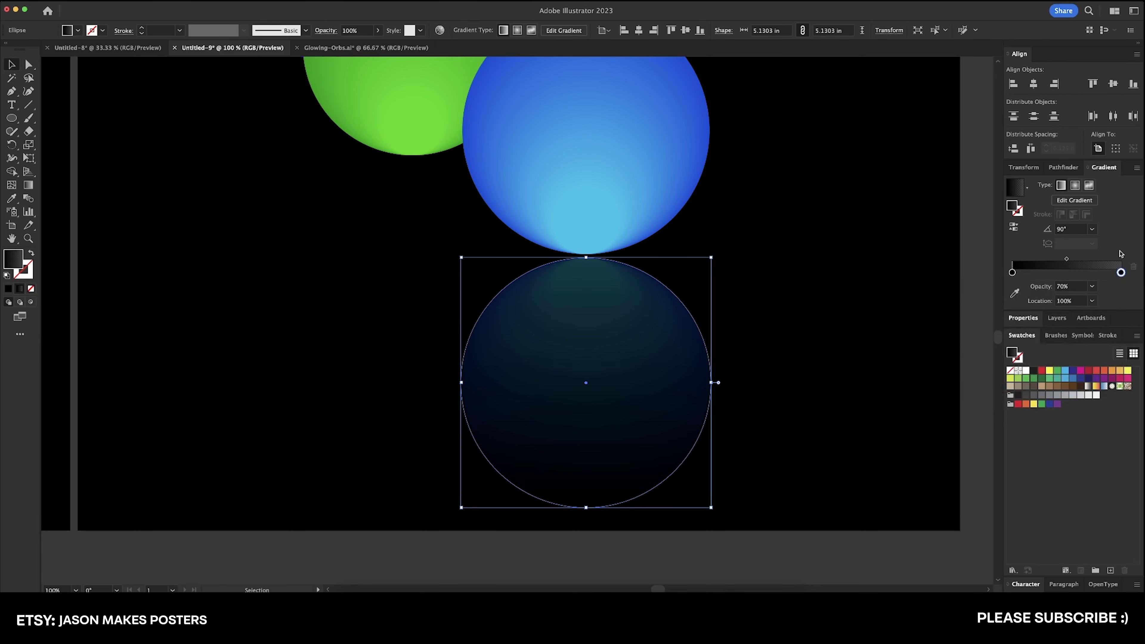
# Move the start stop of the covering circle's gradient to the 30% location.
pyautogui.click(874, 299)
pyautogui.press('super+minus')
pyautogui.press('super+minus')
pyautogui.click(711, 388)
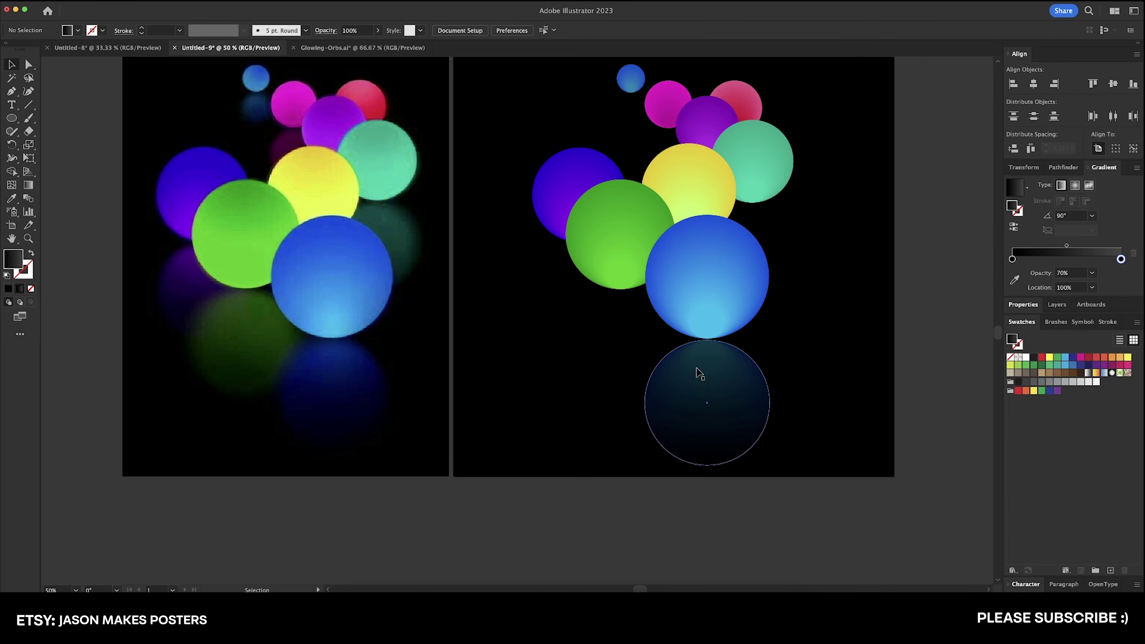
pyautogui.click(1012, 272)
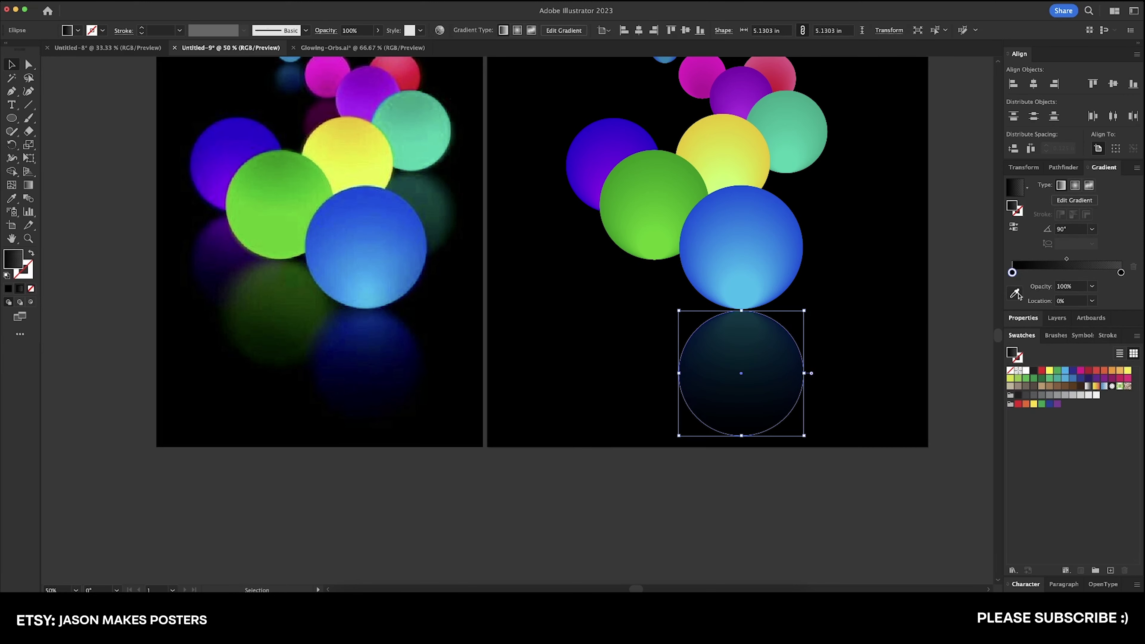
pyautogui.click(1072, 305)
pyautogui.hotkey('shift', 'Up')
pyautogui.hotkey('shift', 'Up')
pyautogui.hotkey('shift', 'Up')
pyautogui.hotkey('shift', 'Up')
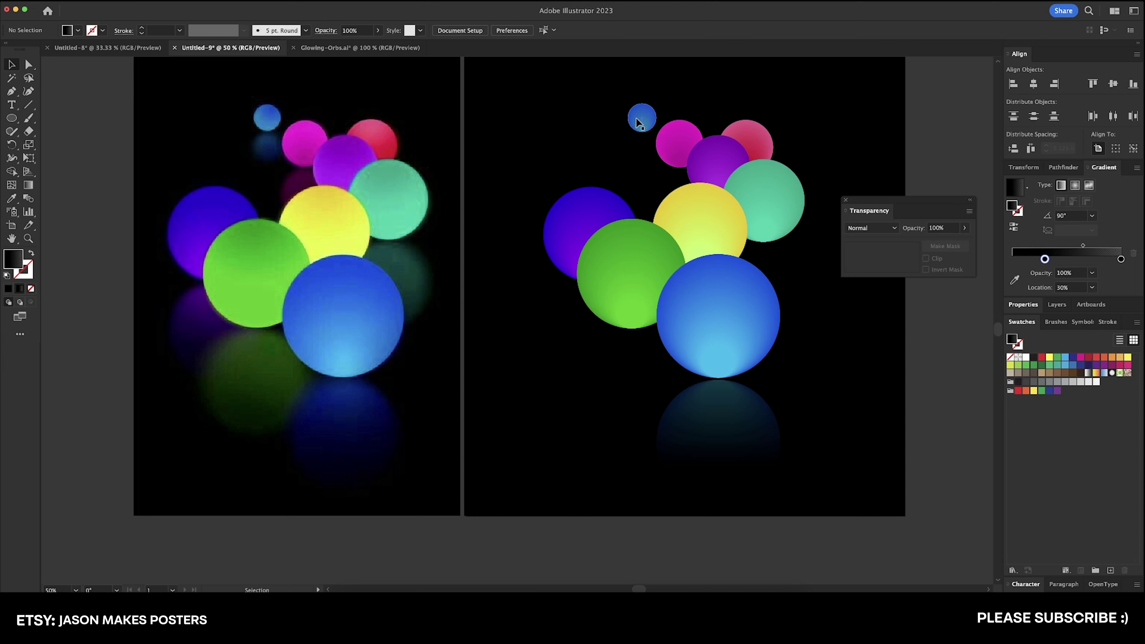
# Copy the green orb directly beneath itself and turn the copy upside down as a reflection.
pyautogui.hscroll(1, 631, 189)
pyautogui.scroll(1, 631, 189)
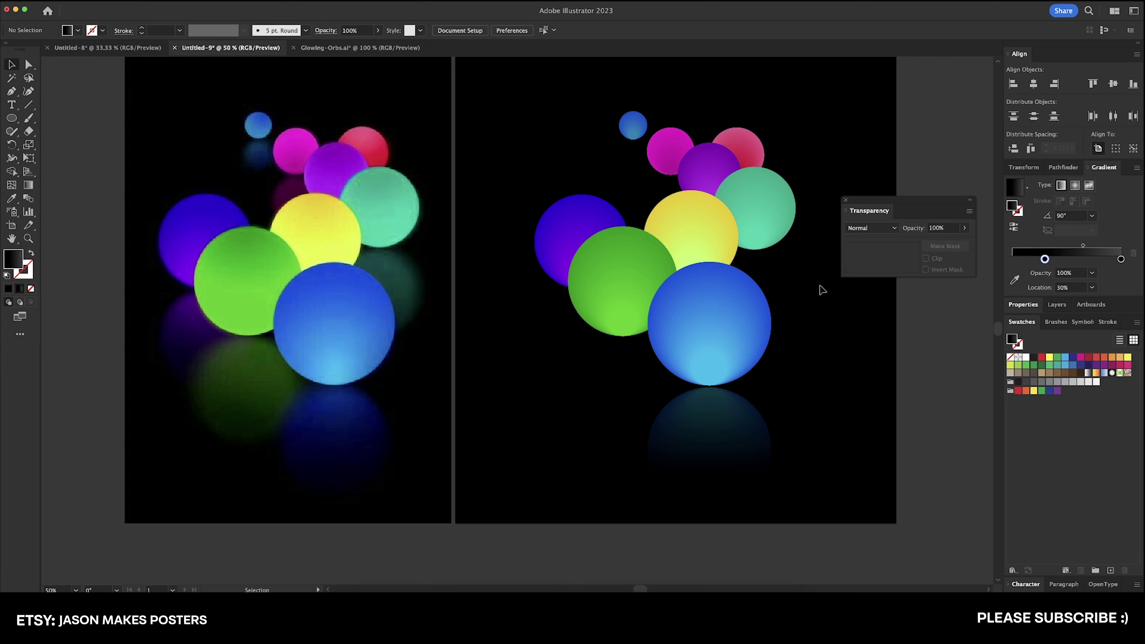
pyautogui.moveTo(620, 283); pyautogui.dragTo(620, 396)
pyautogui.scroll(2, 640, 386)
pyautogui.hscroll(3, 659, 368)
pyautogui.scroll(-2, 660, 368)
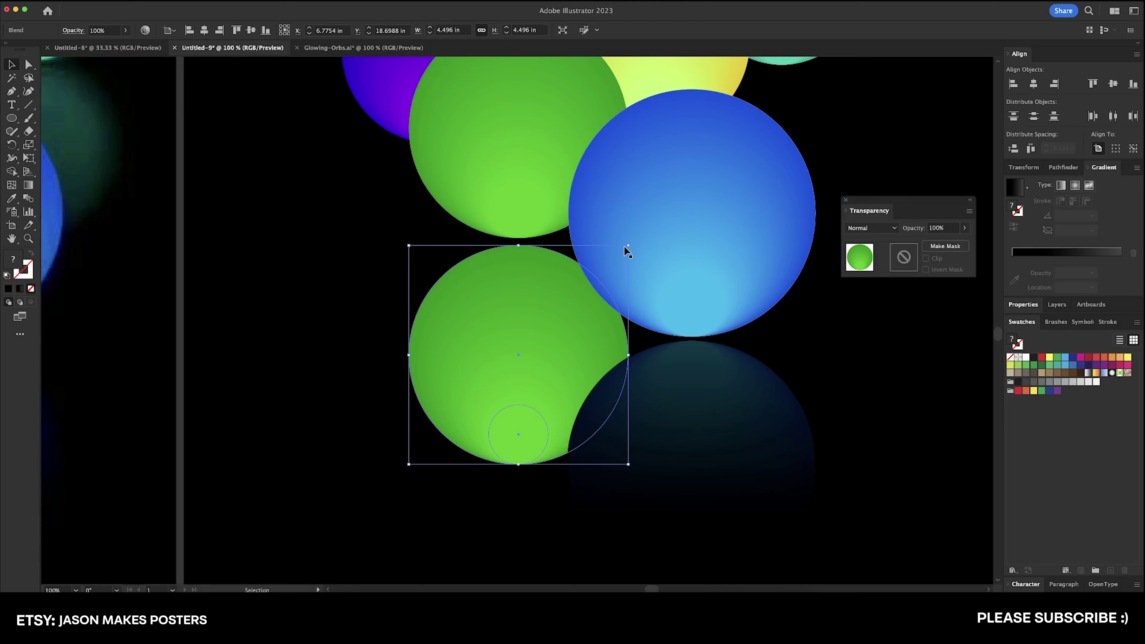
pyautogui.moveTo(631, 242); pyautogui.dragTo(408, 484)
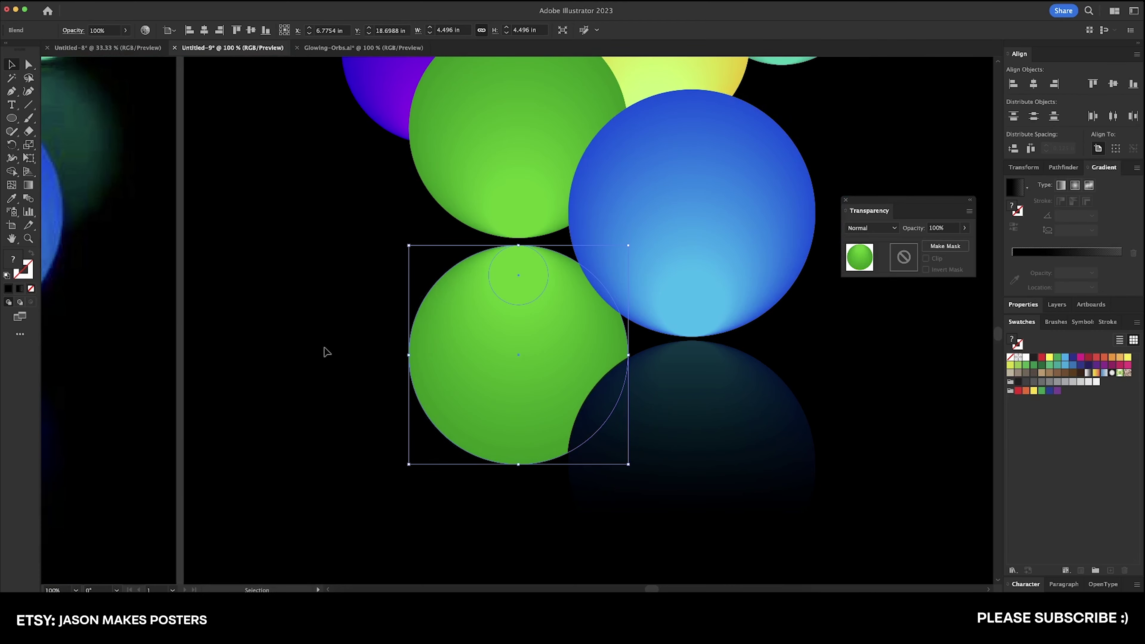
pyautogui.click(326, 352)
pyautogui.moveTo(346, 345); pyautogui.dragTo(394, 339)
# Copy the blue reflection's gradient circle onto the flipped green orb and align the two by their vertical centres.
pyautogui.click(706, 440)
pyautogui.scroll(-2, 523, 337)
pyautogui.hscroll(3, 523, 338)
pyautogui.moveTo(705, 439); pyautogui.dragTo(522, 346)
pyautogui.keyDown('shift'); pyautogui.click(517, 205); pyautogui.keyUp('shift')
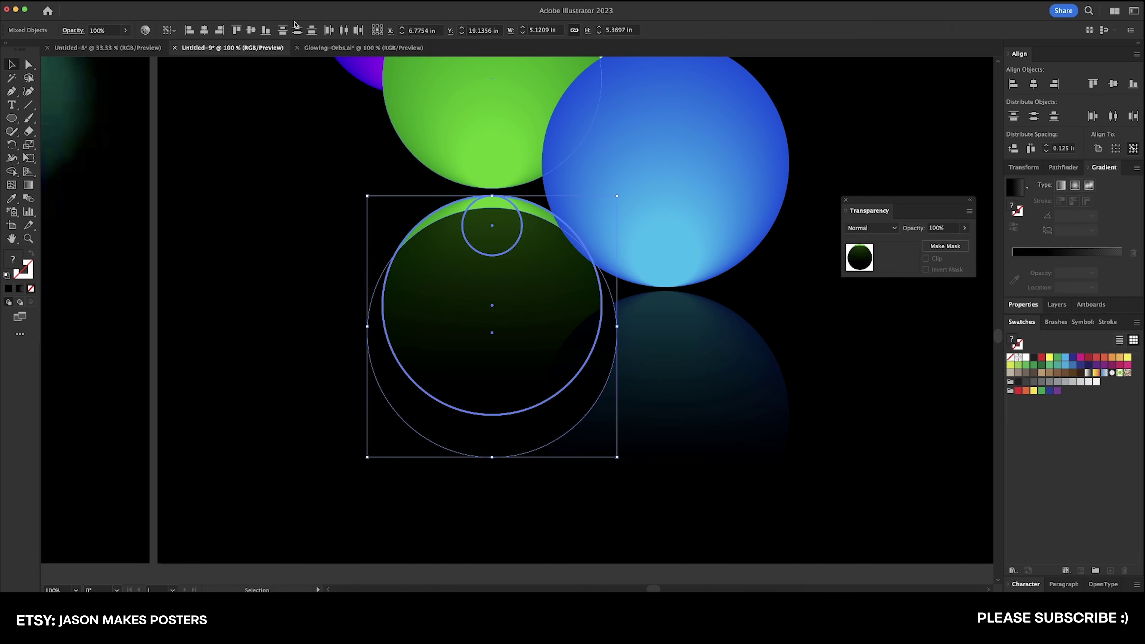
pyautogui.click(251, 30)
pyautogui.click(245, 205)
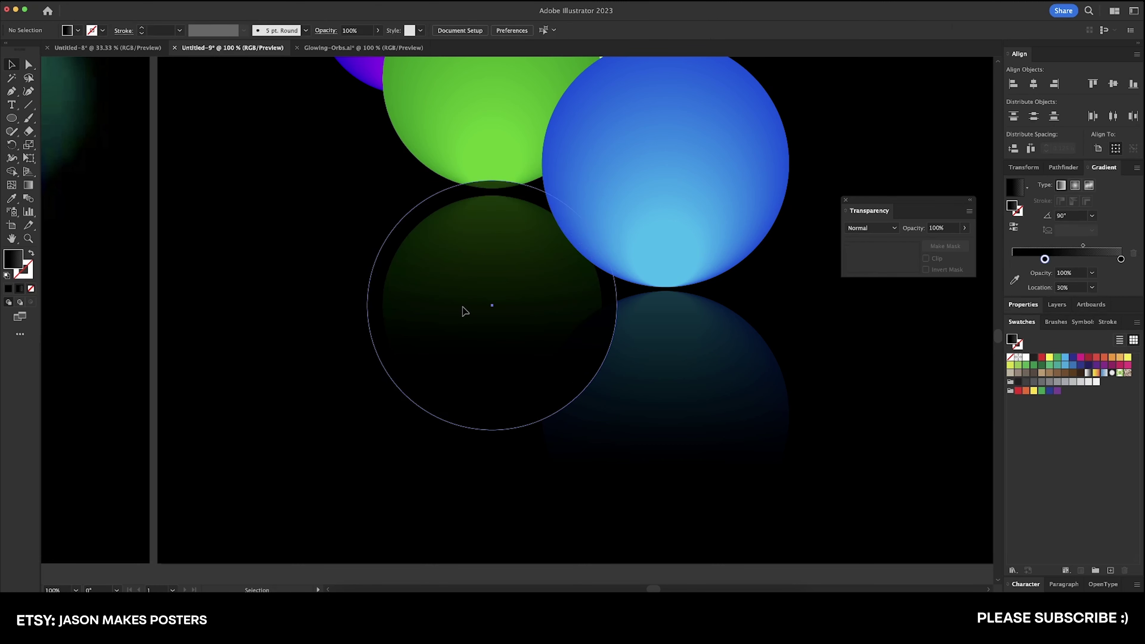
# Scale the copied gradient circle down from its centre to match the flipped green orb's size.
pyautogui.click(464, 311)
pyautogui.moveTo(618, 180); pyautogui.dragTo(601, 196)
pyautogui.click(353, 431)
pyautogui.scroll(-3, 353, 435)
pyautogui.hscroll(2, 353, 434)
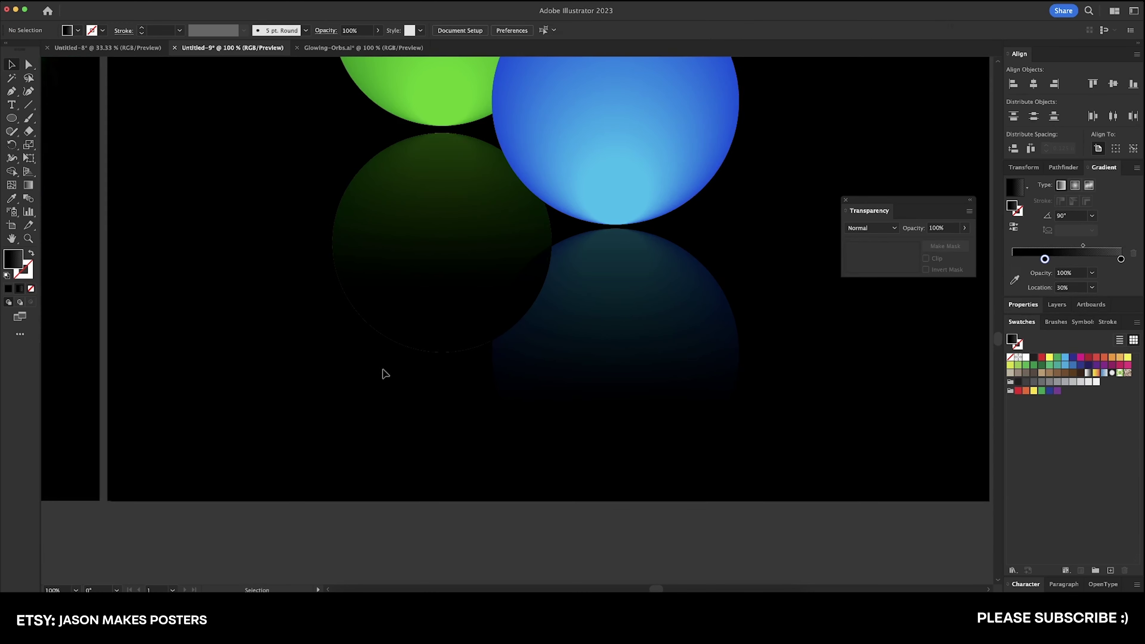
# Examine the upper edge of the gradient circle covering the green reflection up close and compare it with the blue reflection.
pyautogui.click(613, 389)
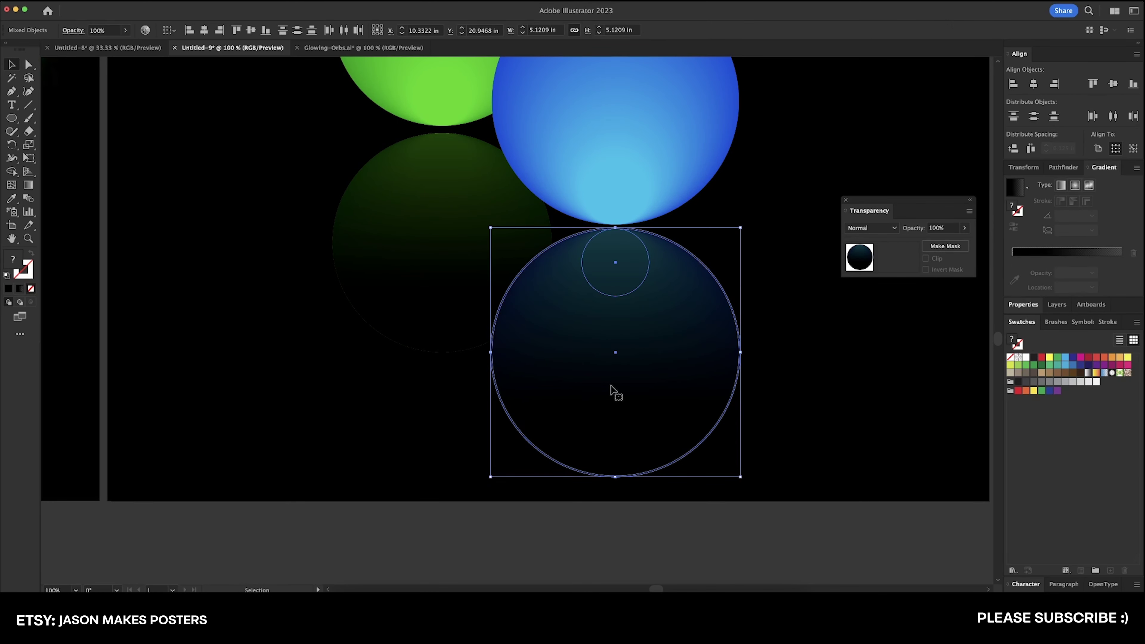
pyautogui.click(832, 380)
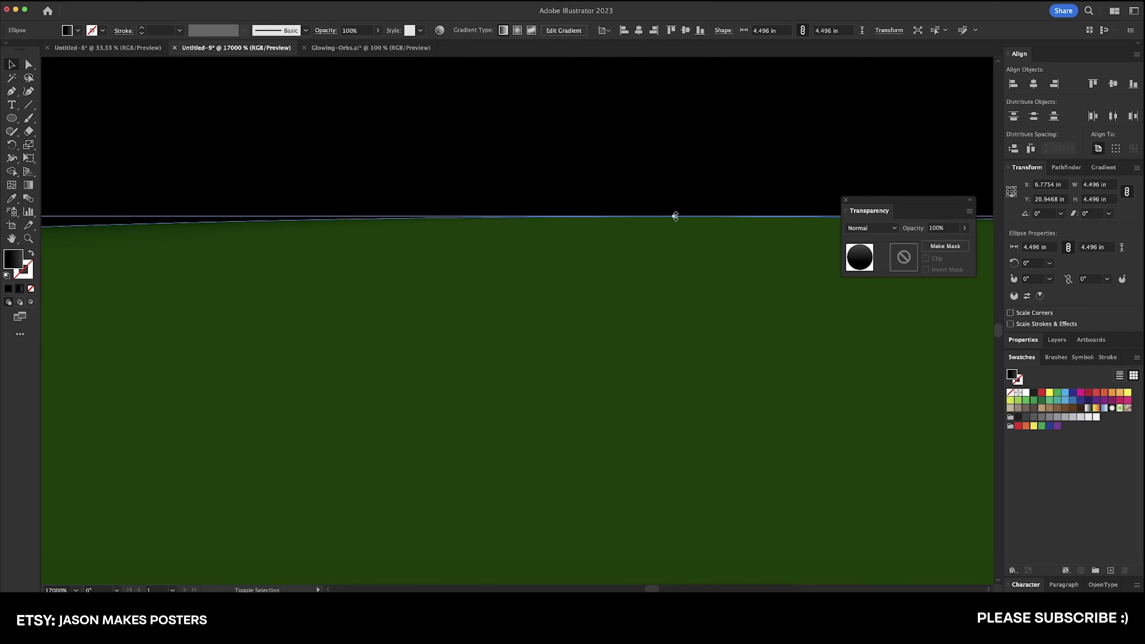
pyautogui.click(652, 184)
pyautogui.scroll(-8, 651, 182)
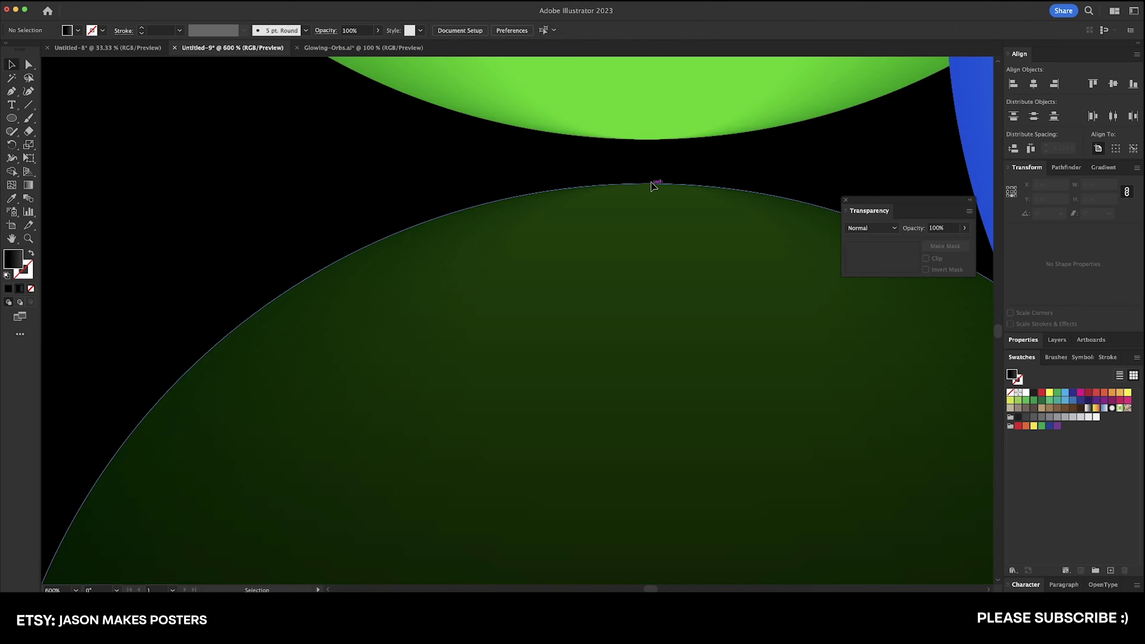
pyautogui.scroll(-6, 652, 182)
pyautogui.scroll(7, 524, 276)
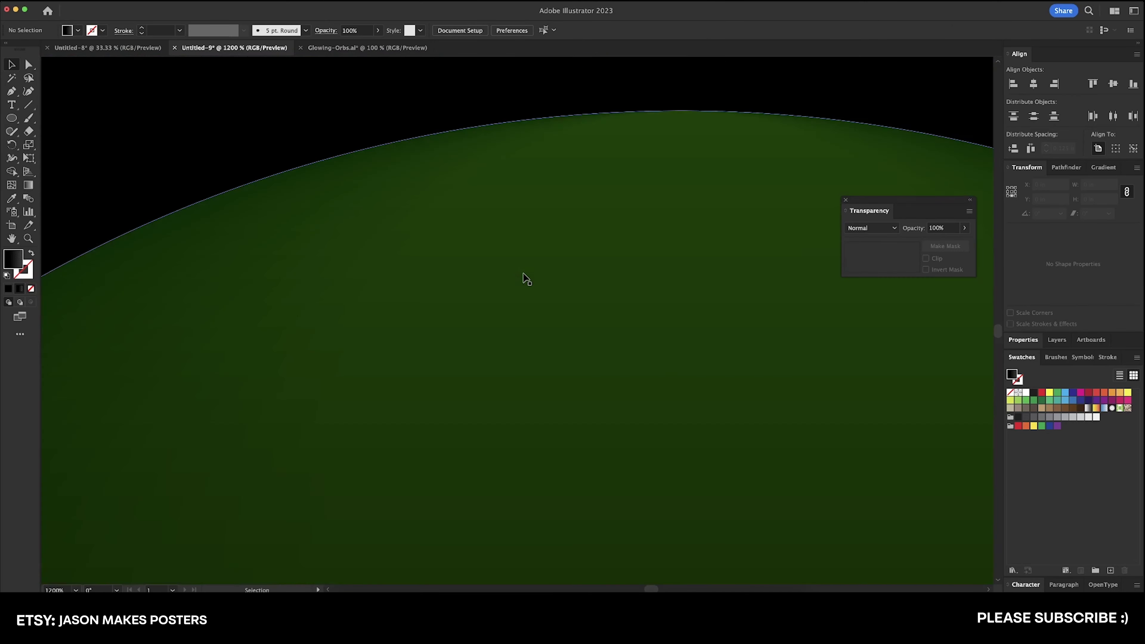
pyautogui.scroll(2, 527, 276)
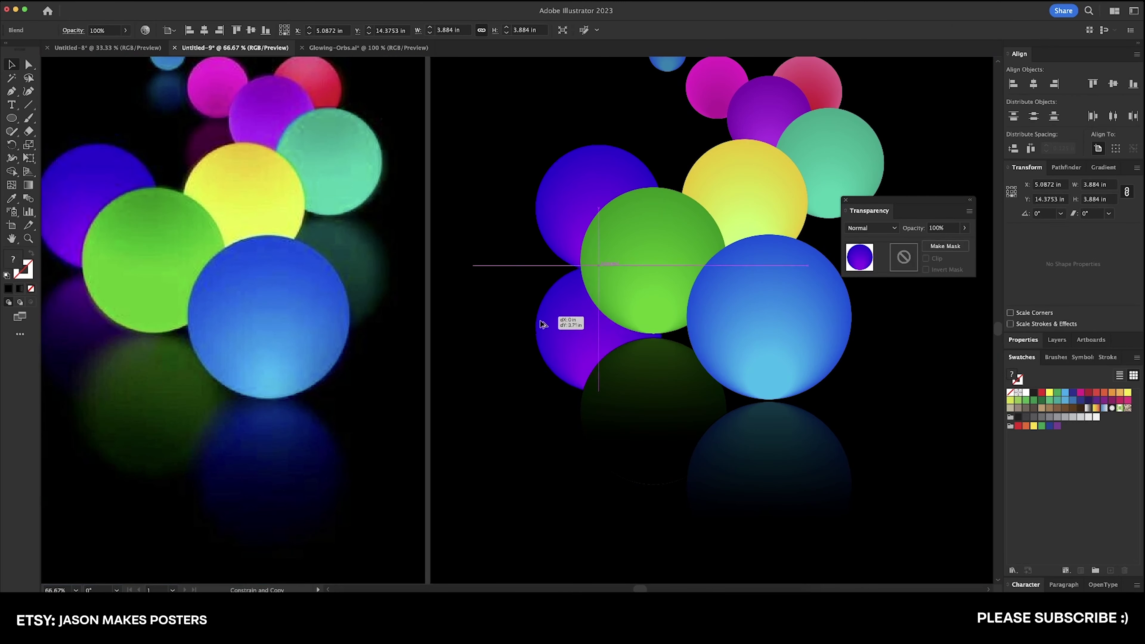
# Copy the indigo orb upside down directly beneath itself and cover the copy with a gradient circle 3.9049 in wide.
pyautogui.moveTo(544, 322); pyautogui.dragTo(539, 325)
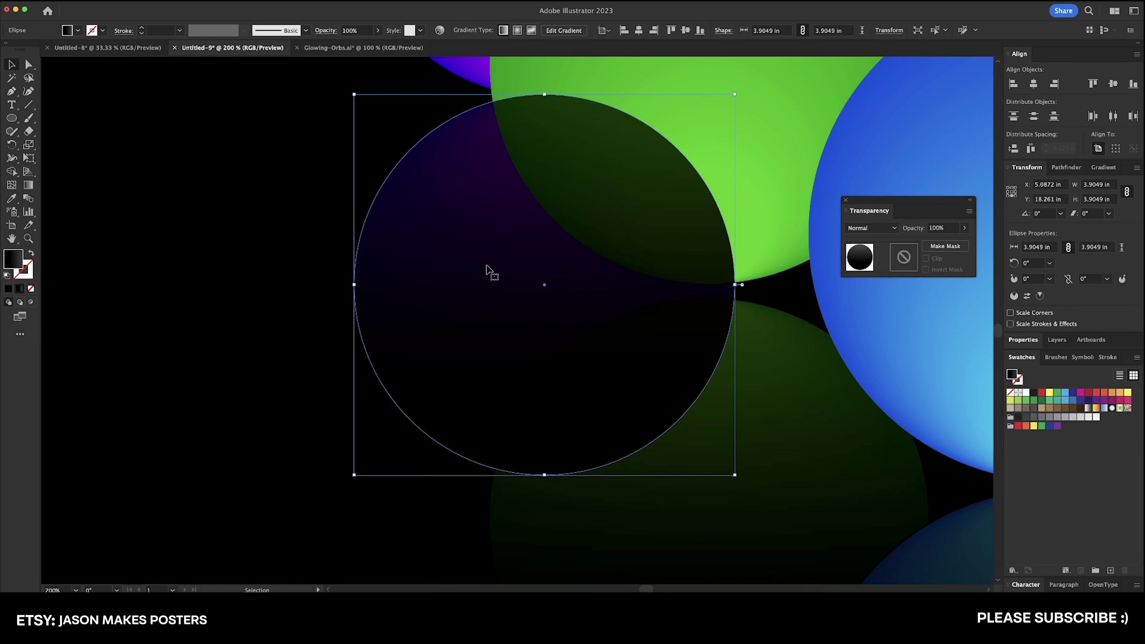
pyautogui.moveTo(425, 254); pyautogui.dragTo(426, 254)
# Undo the last changes, centre the gradient circle on the flipped indigo orb and send both behind the green orb.
pyautogui.press('super+z')
pyautogui.press('super+z')
pyautogui.press('super+z')
pyautogui.press('super+z')
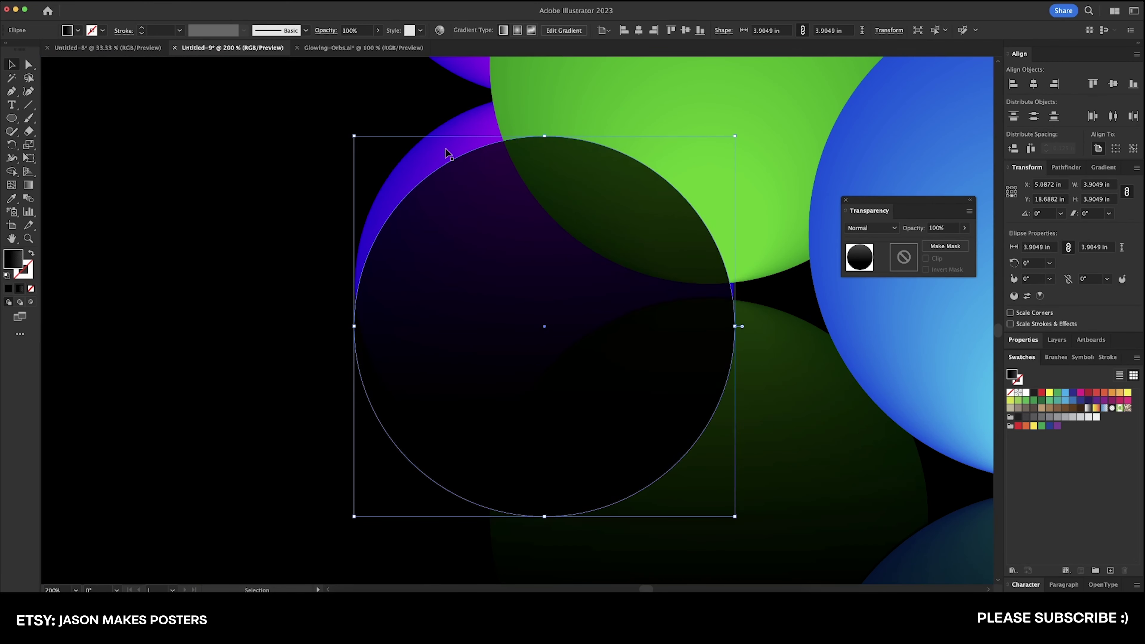
pyautogui.press('v')
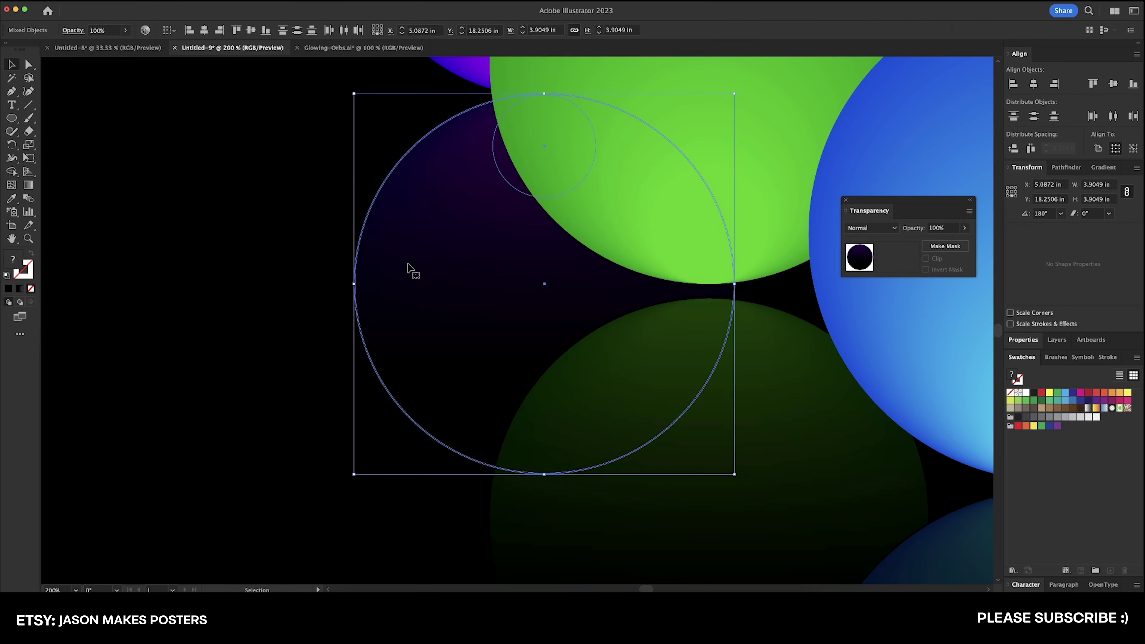
pyautogui.click(255, 318)
# Copy the teal orb directly beneath itself and turn the copy upside down as a reflection.
pyautogui.scroll(-3, 271, 340)
pyautogui.moveTo(254, 337); pyautogui.dragTo(420, 382)
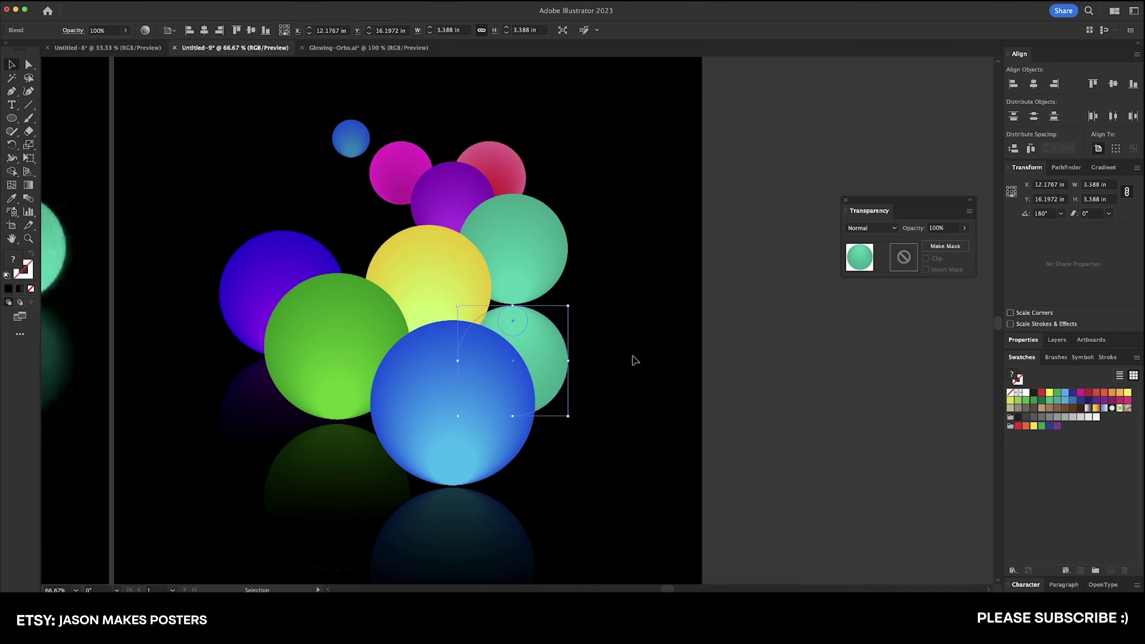
pyautogui.click(634, 360)
# Set the end stop's opacity to 50% in the gradient circle covering the indigo reflection.
pyautogui.moveTo(487, 386); pyautogui.dragTo(605, 341)
pyautogui.scroll(1, 461, 353)
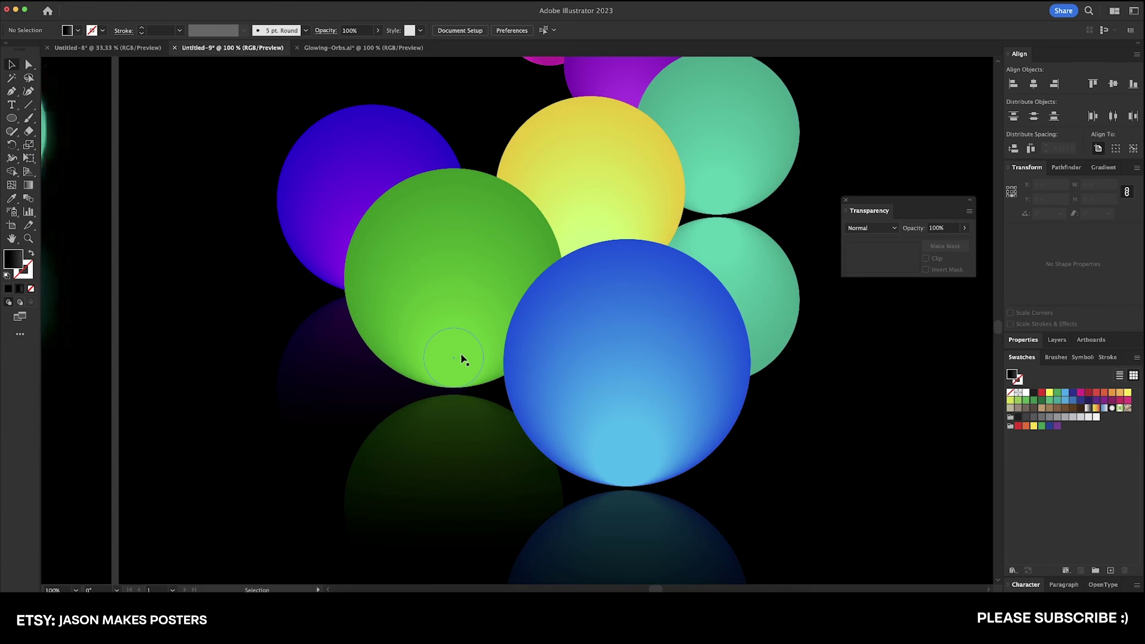
pyautogui.moveTo(501, 359); pyautogui.dragTo(436, 345)
pyautogui.click(377, 374)
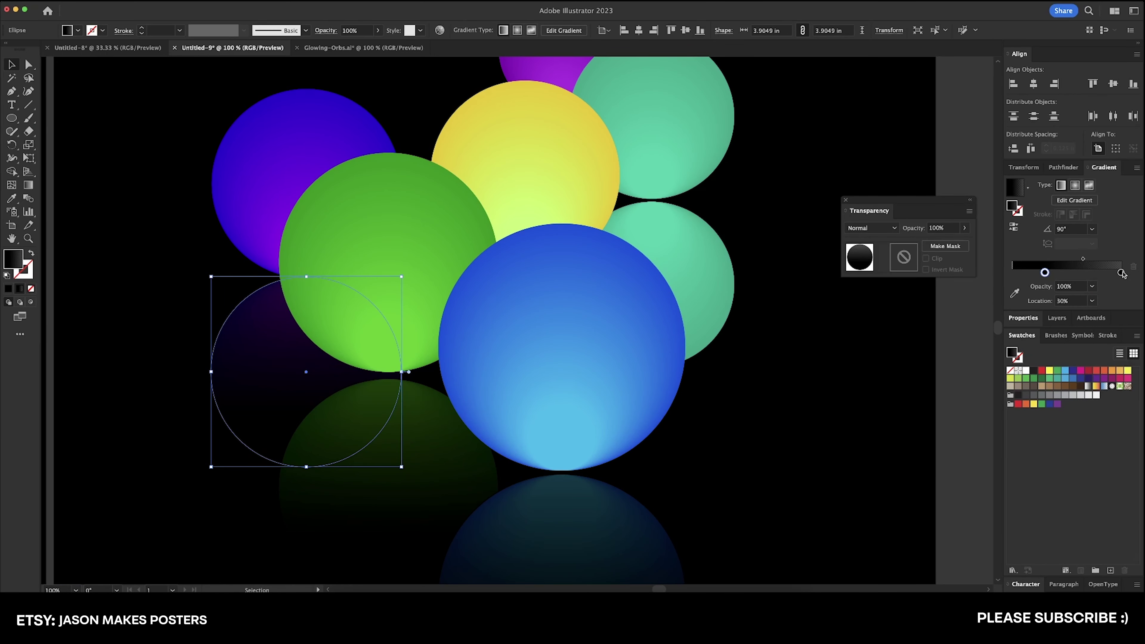
pyautogui.click(1076, 288)
pyautogui.write('50')
pyautogui.press('Return')
pyautogui.click(813, 419)
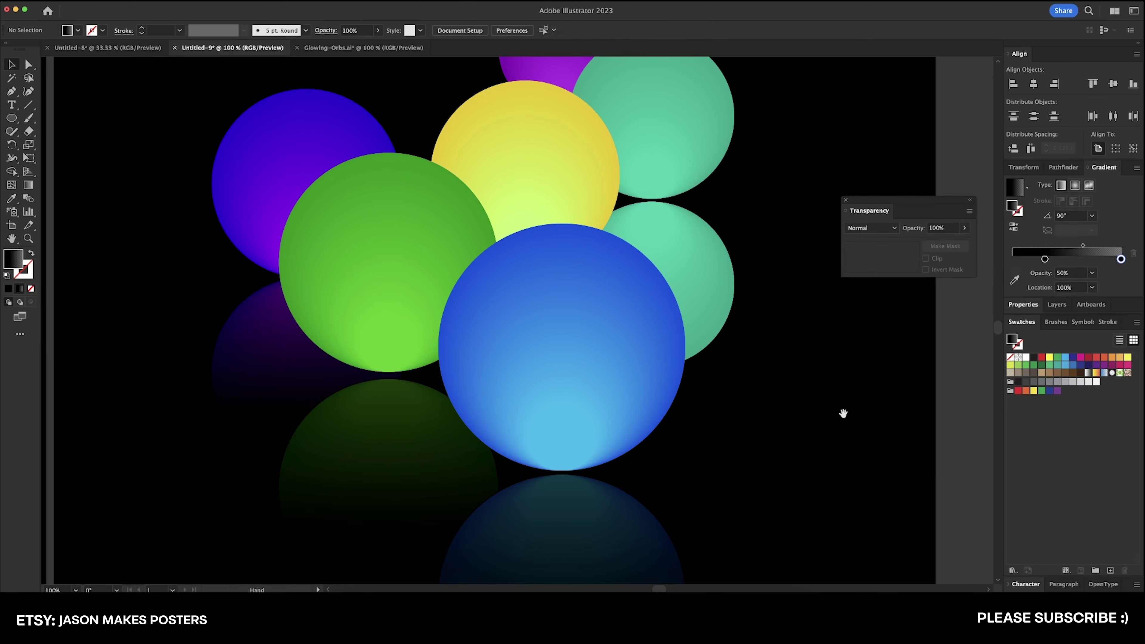
# Copy the indigo reflection's gradient circle onto the flipped teal orb and align their centres.
pyautogui.moveTo(844, 414); pyautogui.dragTo(812, 431)
pyautogui.click(485, 30)
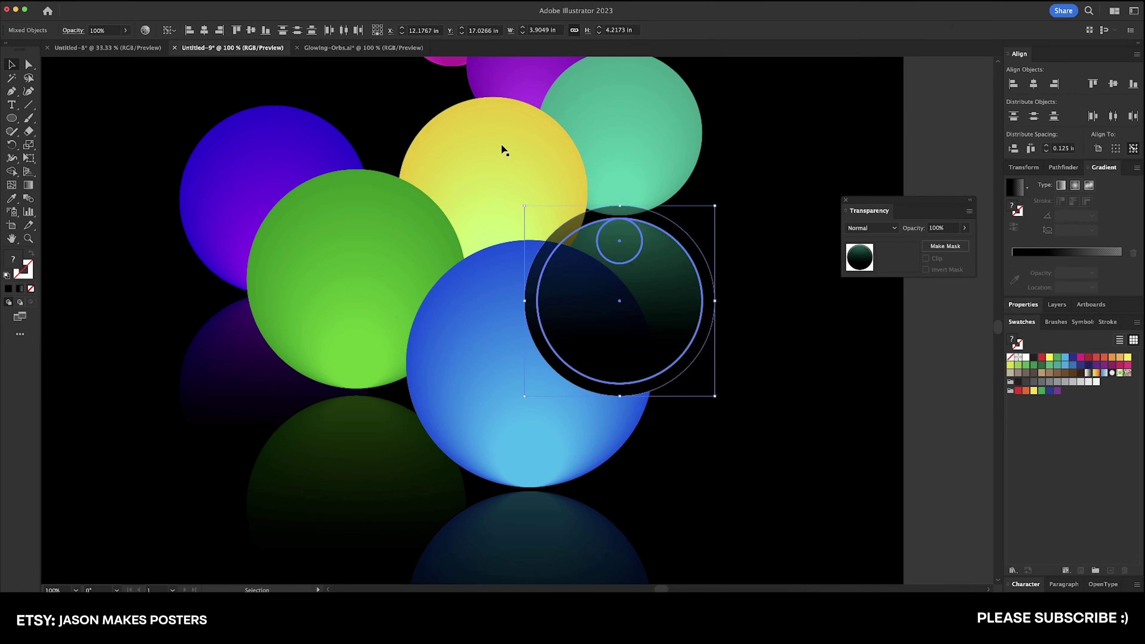
pyautogui.click(777, 309)
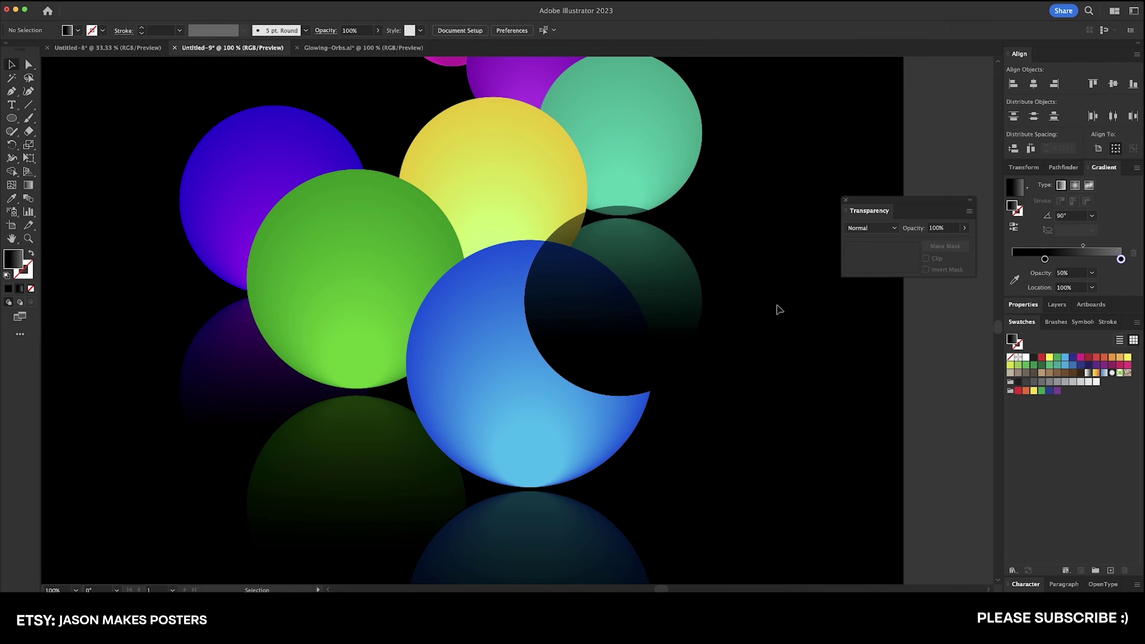
# Scale the gradient circle over the teal reflection down from its centre to 3.4451 in.
pyautogui.scroll(2, 708, 307)
pyautogui.click(624, 275)
pyautogui.moveTo(725, 107); pyautogui.dragTo(701, 128)
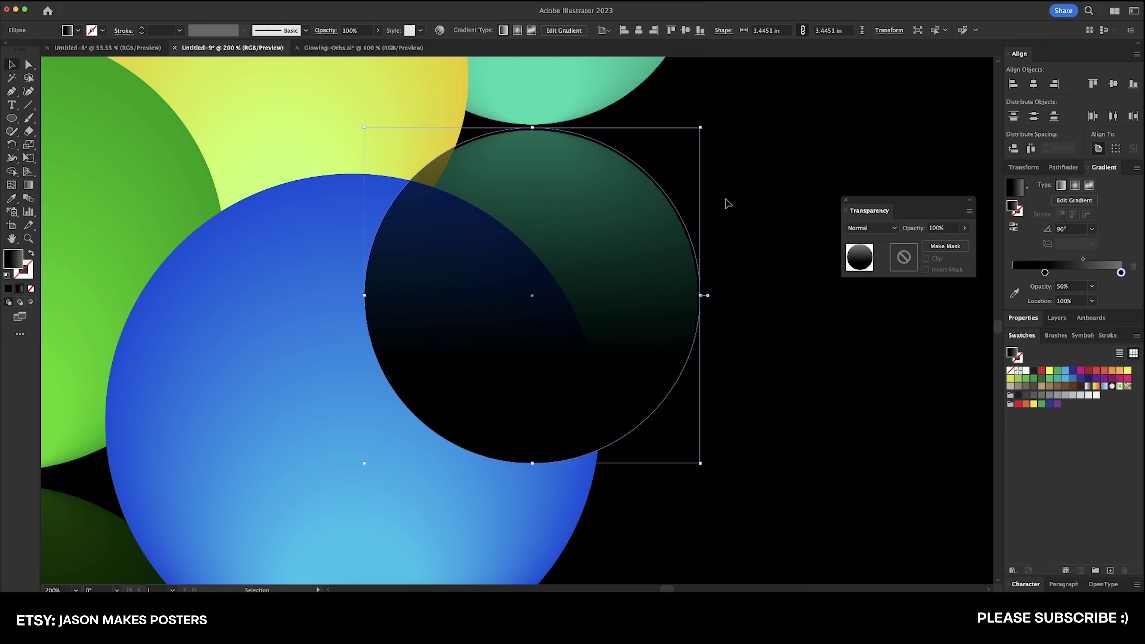
# Send the flipped teal orb and its gradient circle behind the blue and yellow orbs.
pyautogui.moveTo(728, 199); pyautogui.dragTo(617, 219)
pyautogui.press('super+bracketleft')
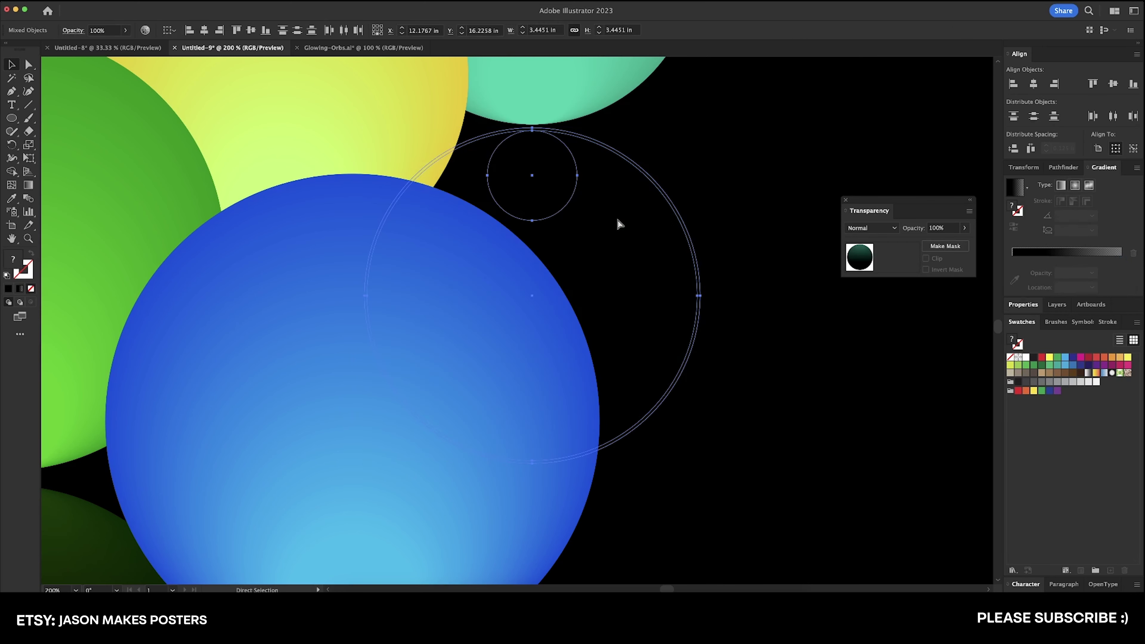
pyautogui.click(719, 196)
pyautogui.scroll(-2, 718, 196)
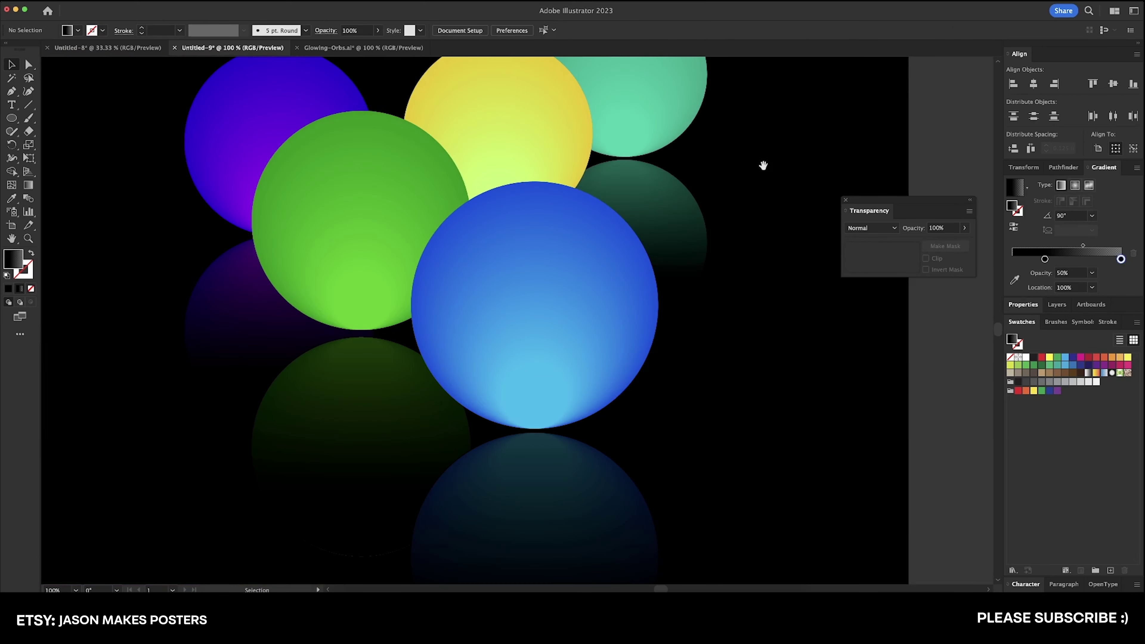
# Set the end stop's opacity to 60% in the gradient circle covering the teal reflection.
pyautogui.moveTo(761, 162); pyautogui.dragTo(736, 343)
pyautogui.moveTo(799, 368); pyautogui.dragTo(805, 363)
pyautogui.click(1079, 287)
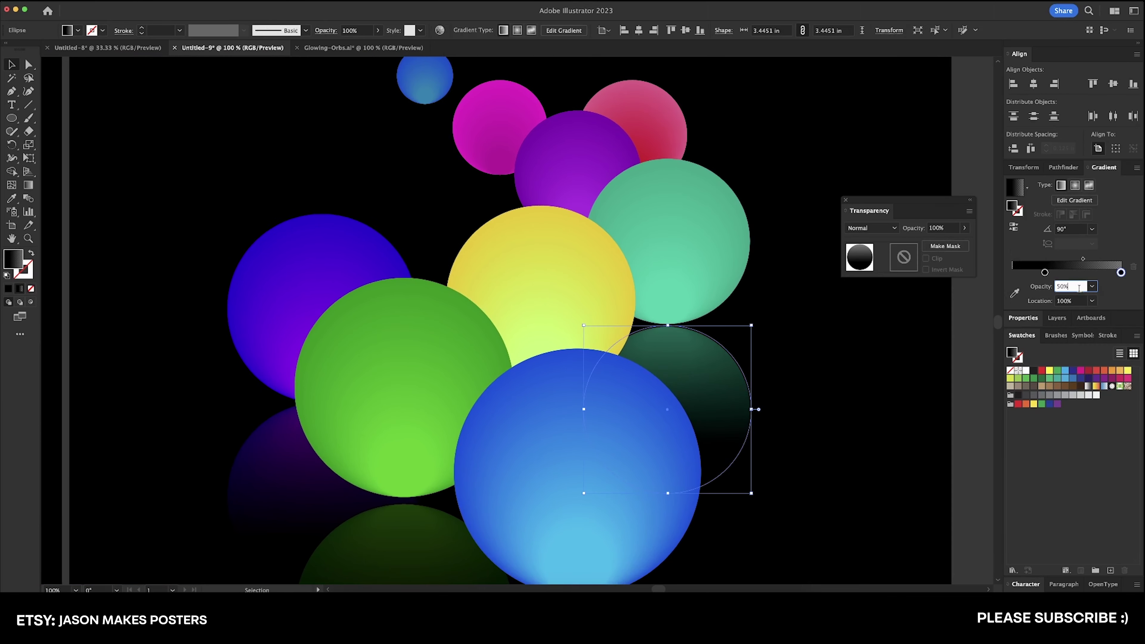
pyautogui.hotkey('shift', 'Up')
pyautogui.hotkey('shift', 'Up')
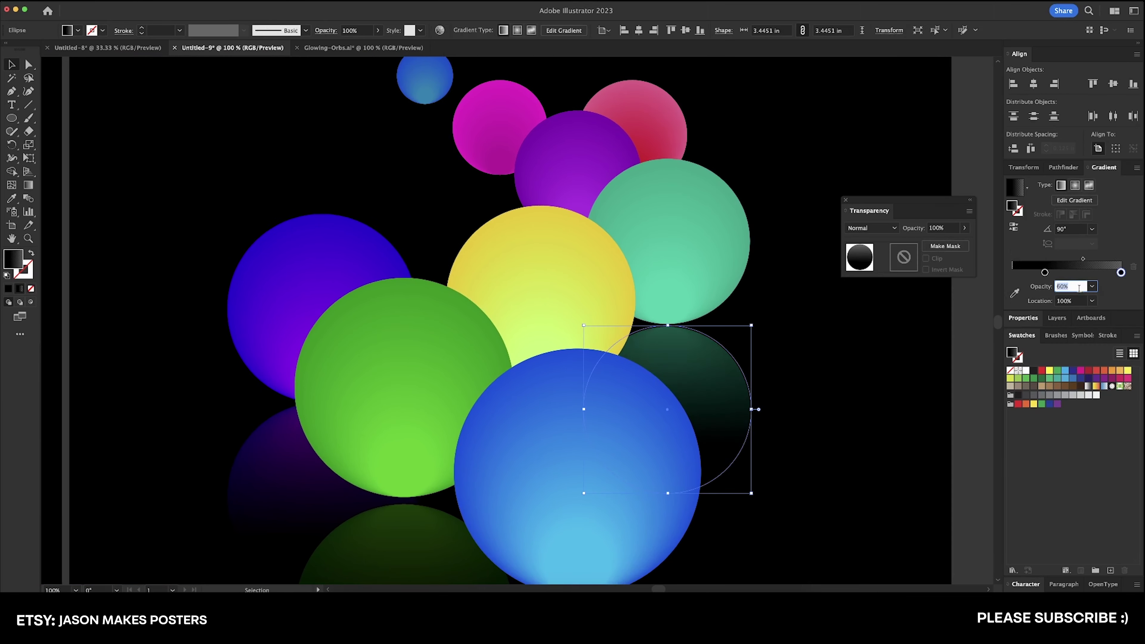
pyautogui.hotkey('shift', 'Down')
pyautogui.click(897, 406)
# Copy the magenta orb directly beneath itself and turn the copy upside down as a reflection.
pyautogui.scroll(3, 899, 410)
pyautogui.hscroll(-3, 899, 410)
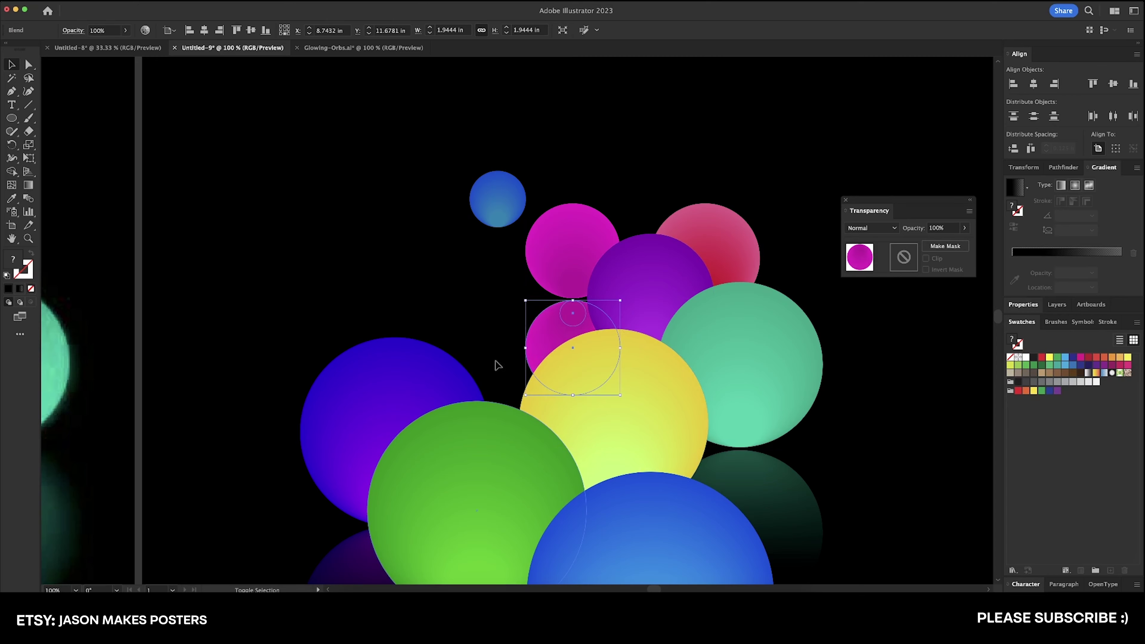
# Copy the green reflection's gradient circle onto the flipped magenta orb and scale it down to 1.9849 in.
pyautogui.scroll(-5, 663, 332)
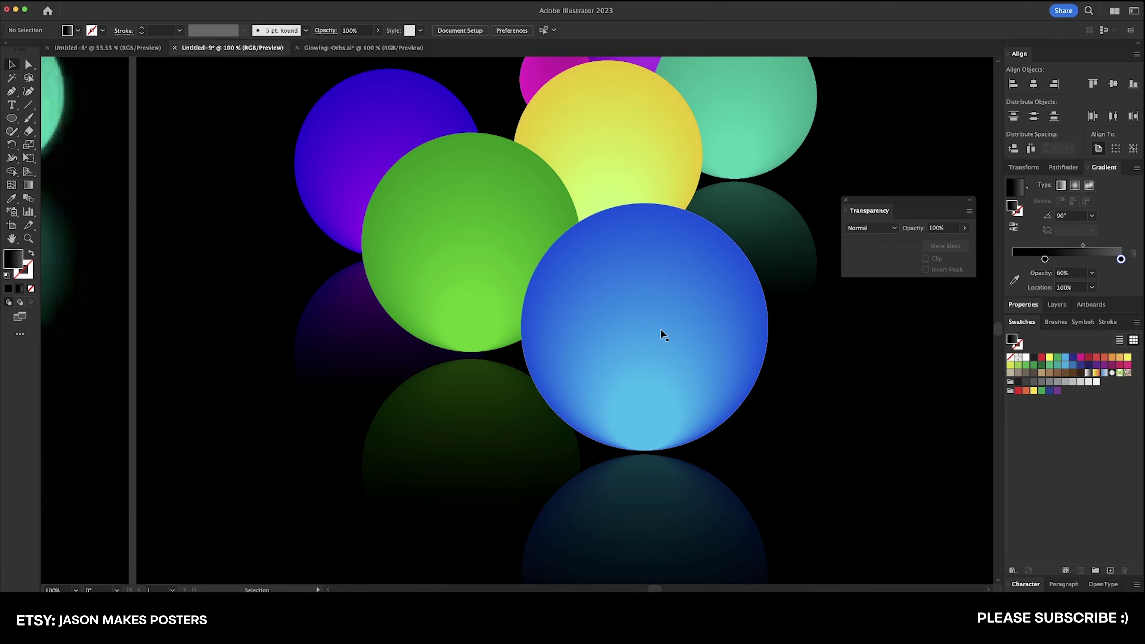
pyautogui.scroll(3, 621, 355)
pyautogui.moveTo(480, 501); pyautogui.dragTo(595, 171)
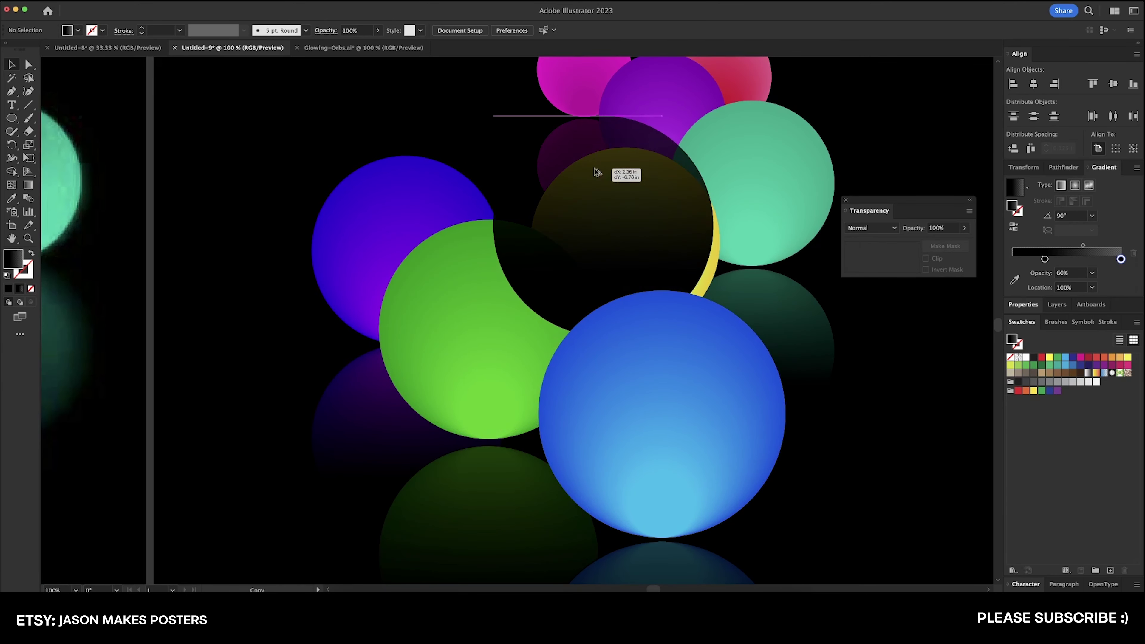
pyautogui.scroll(3, 596, 246)
pyautogui.hscroll(2, 595, 245)
pyautogui.moveTo(537, 294); pyautogui.dragTo(611, 295)
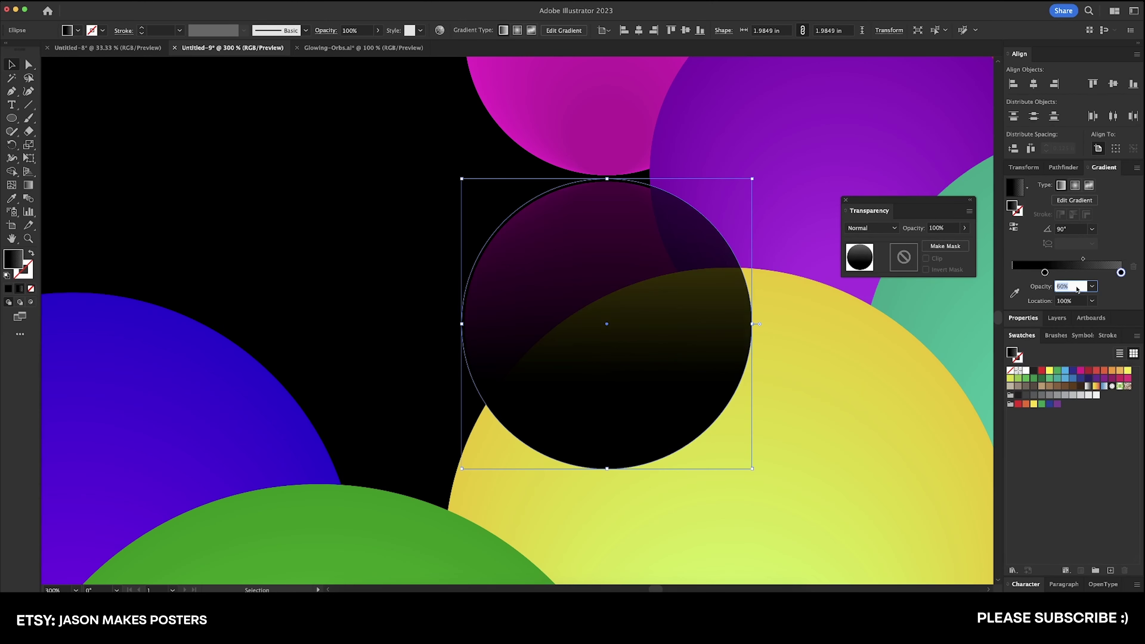
# Set the magenta cover gradient's end stop opacity to 50% and send the reflection with its gradient circle behind the overlapping orbs.
pyautogui.click(404, 322)
pyautogui.moveTo(392, 230); pyautogui.dragTo(521, 260)
pyautogui.press('super+shift+[')
pyautogui.press('super+]')
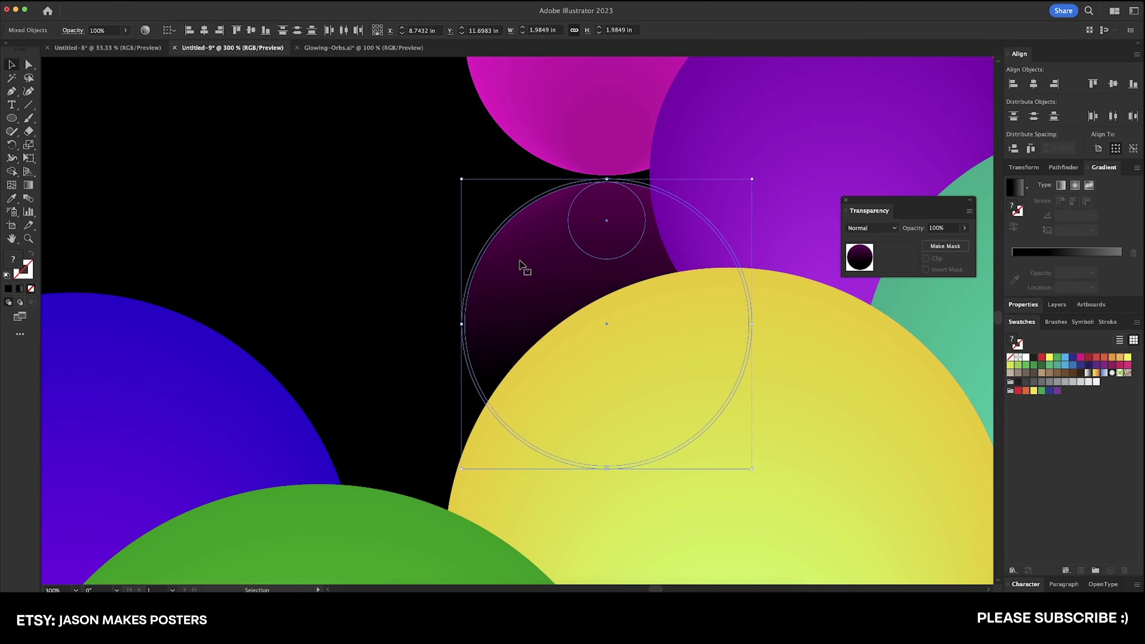
# Copy the small blue orb directly beneath itself and turn the copy upside down as a reflection.
pyautogui.scroll(-2, 454, 235)
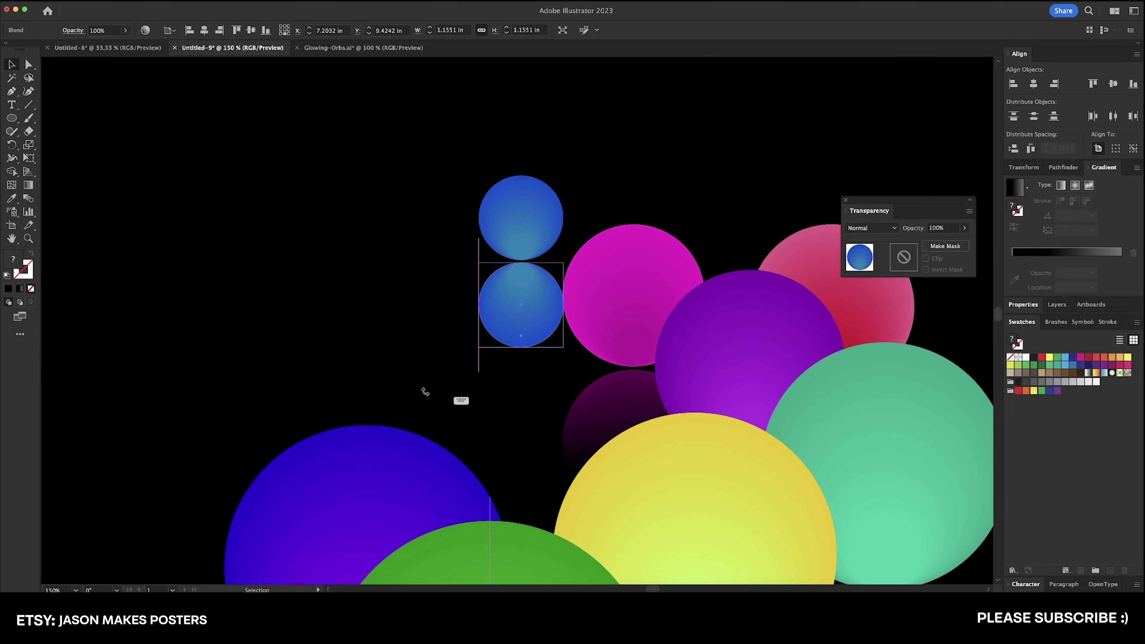
pyautogui.moveTo(425, 392); pyautogui.dragTo(444, 391)
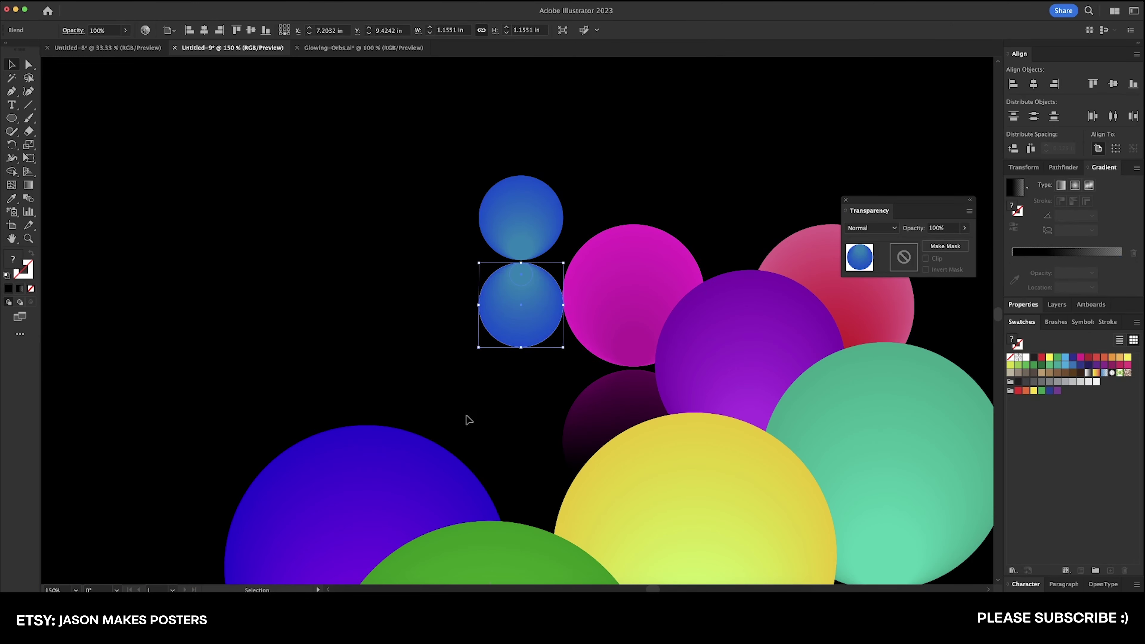
pyautogui.click(467, 420)
# Copy the large blue reflection's gradient circle onto the flipped small blue orb and align the two by their centres and upper edges.
pyautogui.moveTo(480, 424); pyautogui.dragTo(513, 172)
pyautogui.press('super+minus')
pyautogui.press('super+minus')
pyautogui.scroll(-3, 553, 331)
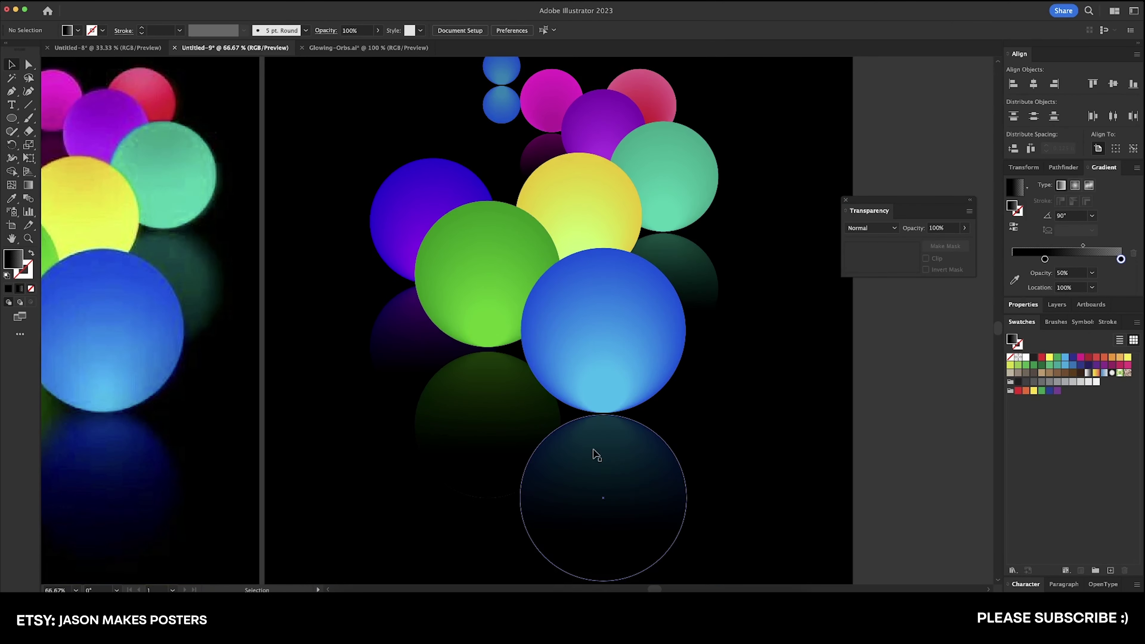
pyautogui.moveTo(614, 486); pyautogui.dragTo(525, 185)
pyautogui.scroll(1, 524, 186)
pyautogui.scroll(3, 528, 188)
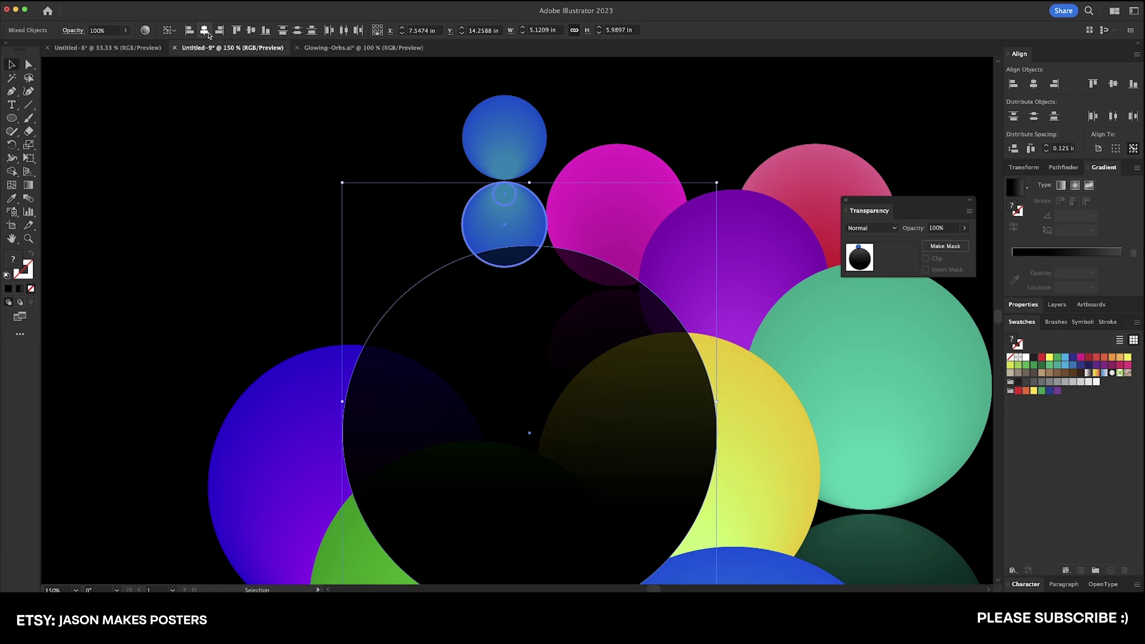
pyautogui.press('super+shift+a')
# Scale the copied gradient circle down to 1.1714 in to match the flipped small blue orb.
pyautogui.click(539, 519)
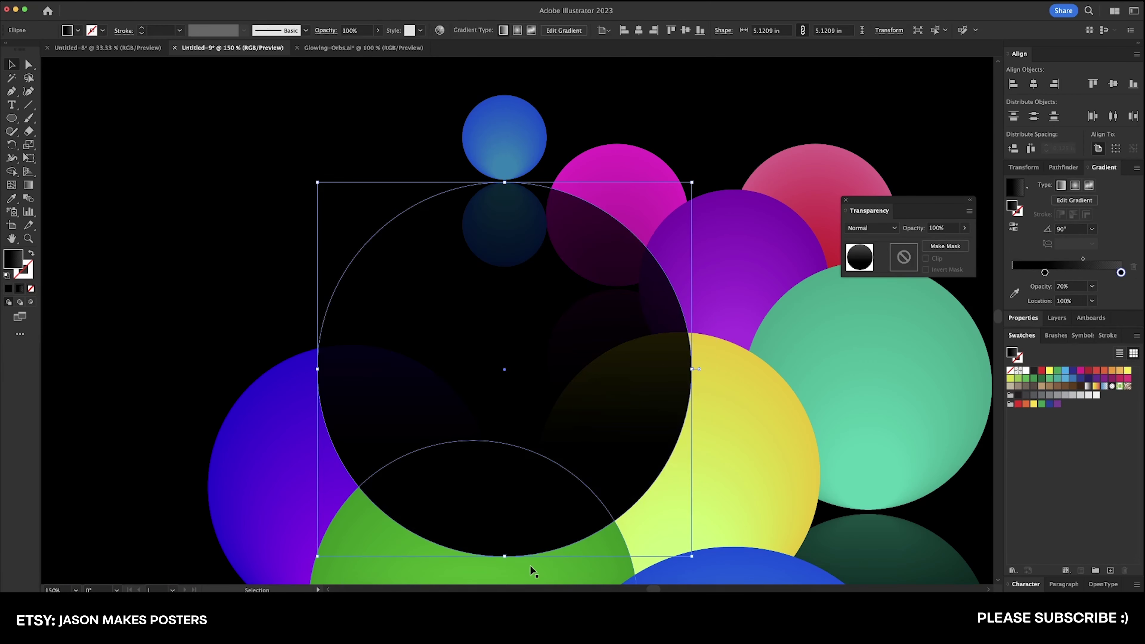
pyautogui.moveTo(506, 557); pyautogui.dragTo(493, 247)
pyautogui.scroll(6, 495, 247)
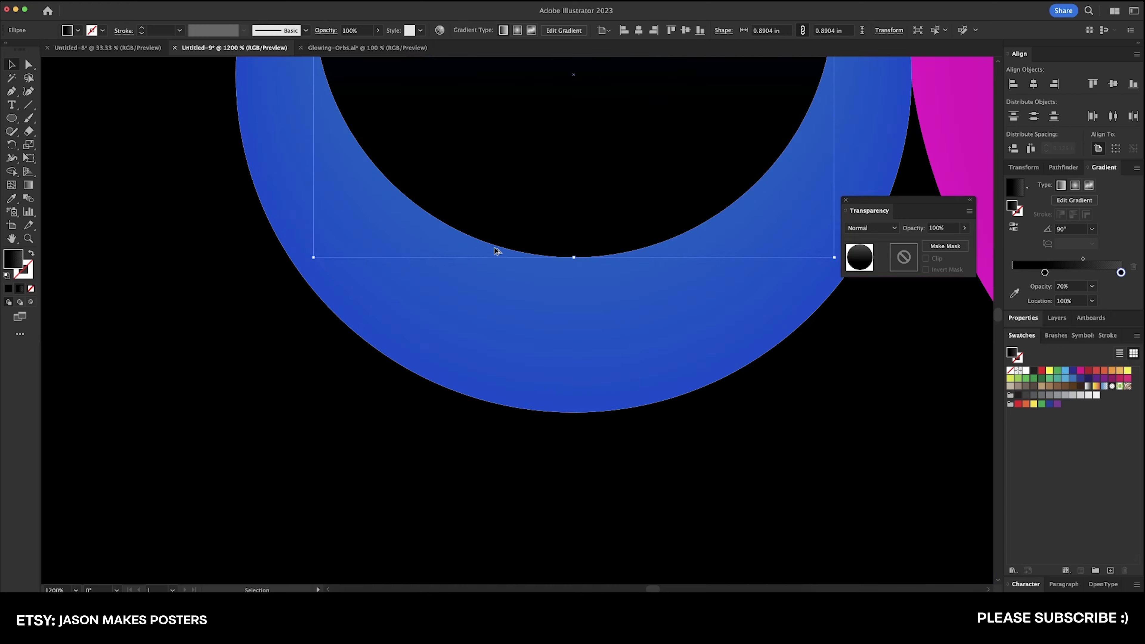
pyautogui.scroll(-2, 526, 256)
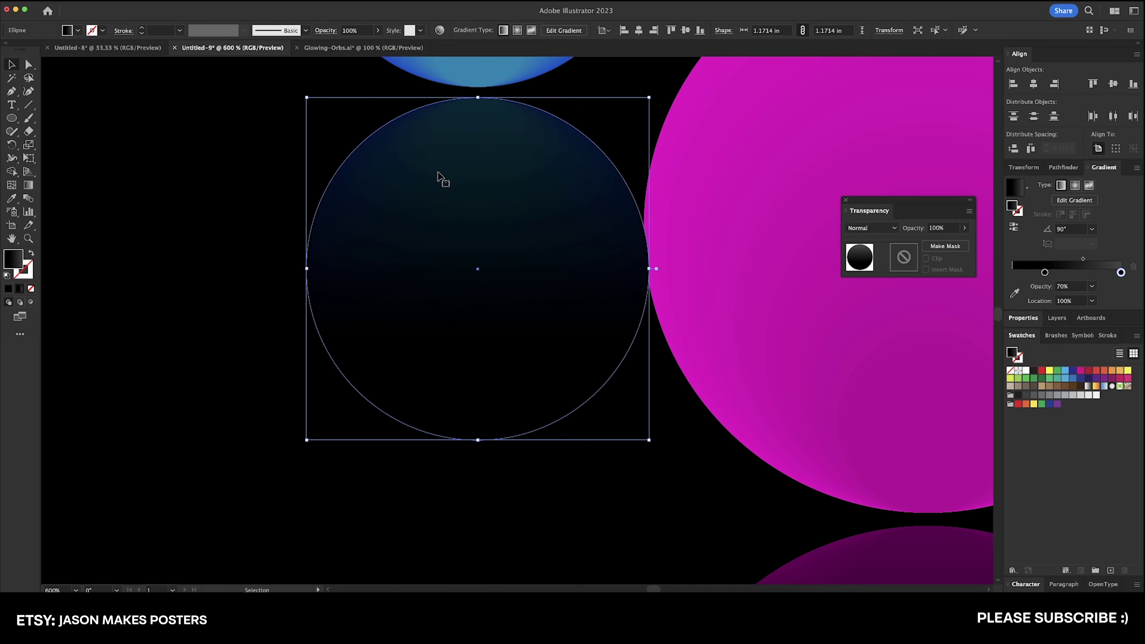
# Align the gradient circle and the flipped small blue orb by their horizontal and vertical centres.
pyautogui.moveTo(418, 228); pyautogui.dragTo(418, 295)
pyautogui.keyDown('shift'); pyautogui.click(443, 123); pyautogui.keyUp('shift')
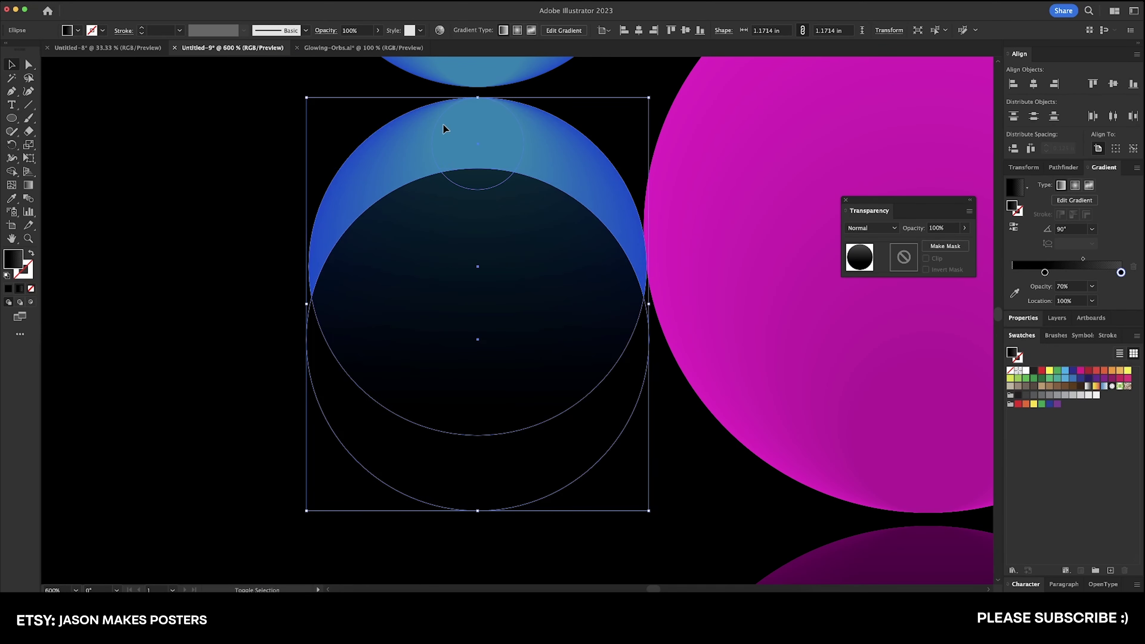
pyautogui.click(233, 31)
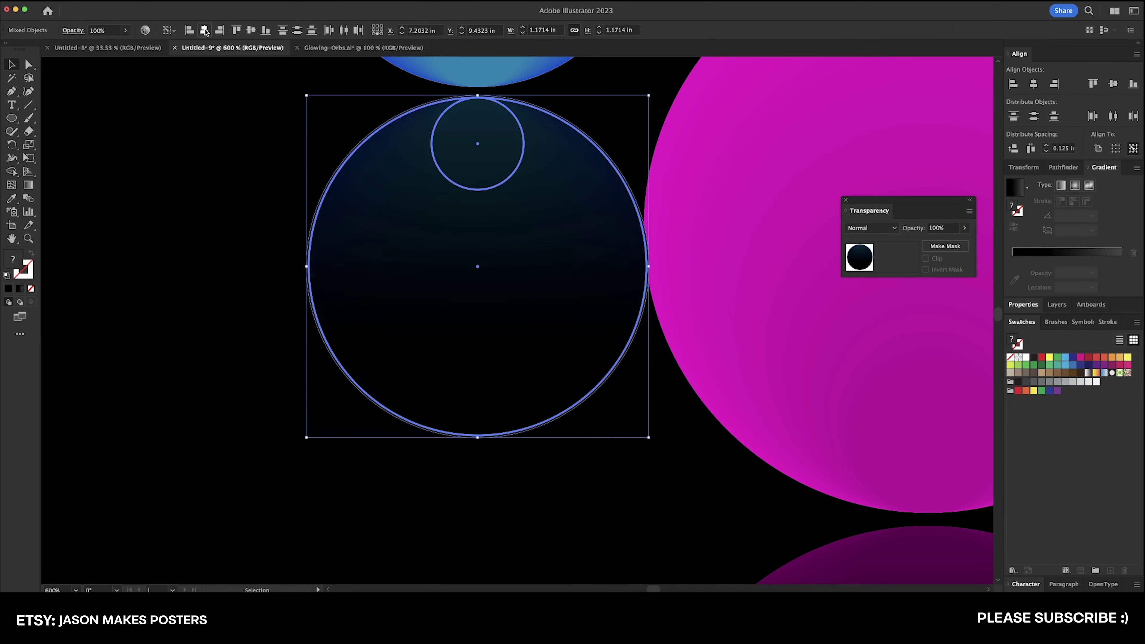
pyautogui.press('super+shift+a')
pyautogui.scroll(-2, 412, 307)
pyautogui.click(411, 304)
pyautogui.click(302, 333)
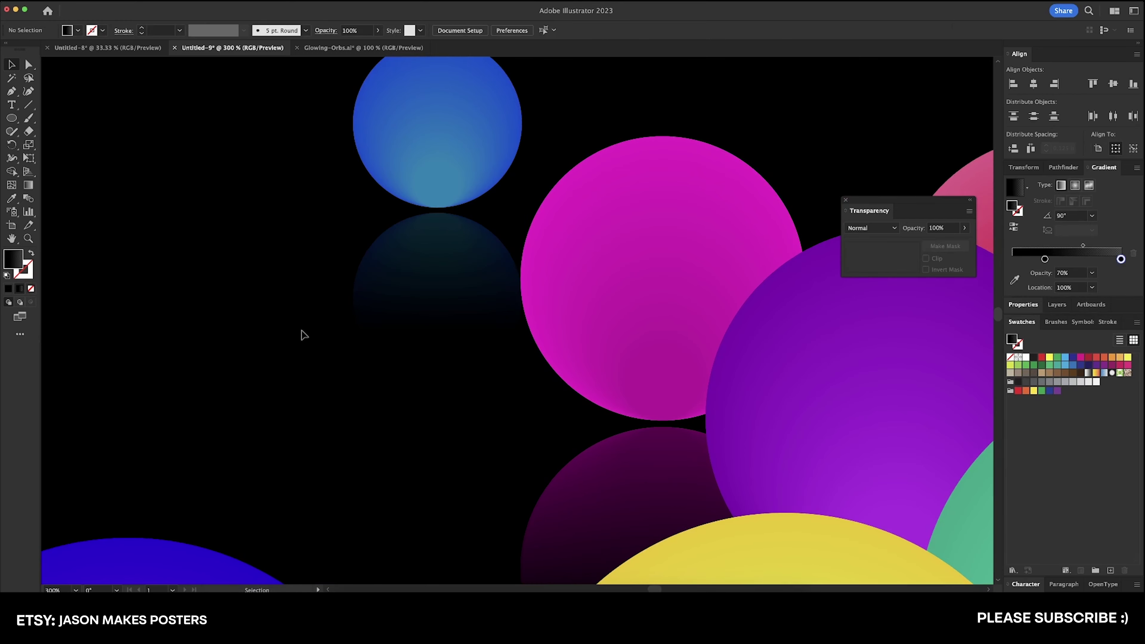
# Set the opacity of the end colour stop in the small blue reflection's gradient circle to 40%.
pyautogui.scroll(-4, 300, 333)
pyautogui.moveTo(299, 336); pyautogui.dragTo(524, 225)
pyautogui.click(527, 219)
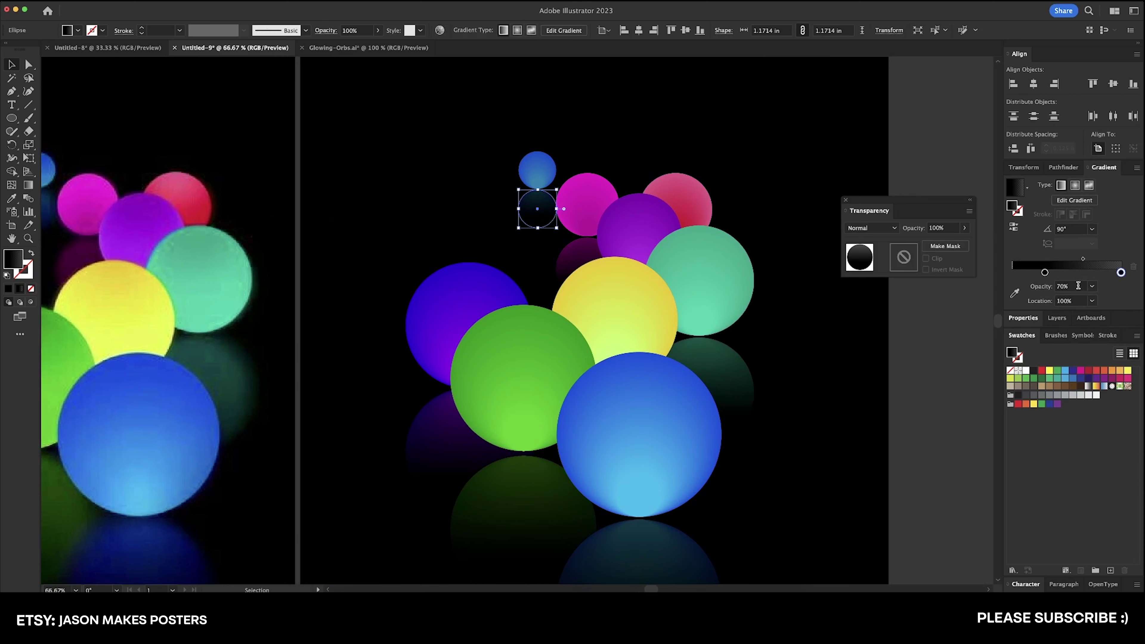
pyautogui.doubleClick(1078, 285)
pyautogui.write('40')
pyautogui.press('Return')
pyautogui.click(811, 168)
# Copy all the orbs and reflections and paste them into the Untitled-1 document in Photoshop as a vector smart object.
pyautogui.moveTo(771, 209); pyautogui.dragTo(720, 154)
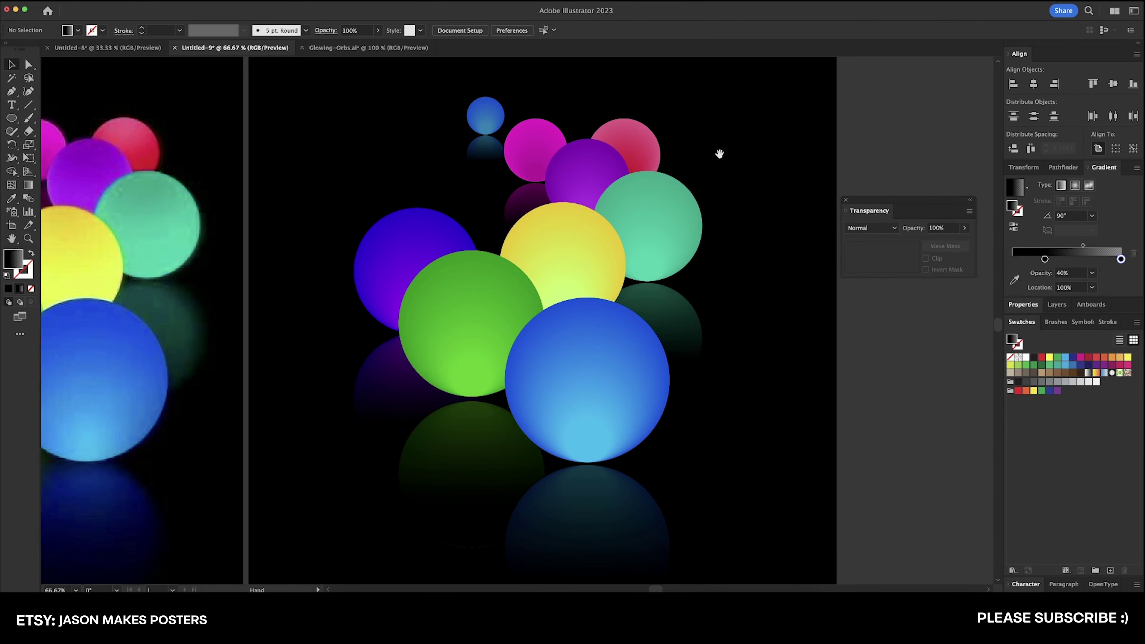
pyautogui.press('super+minus')
pyautogui.moveTo(696, 277); pyautogui.dragTo(772, 285)
pyautogui.press('super+a')
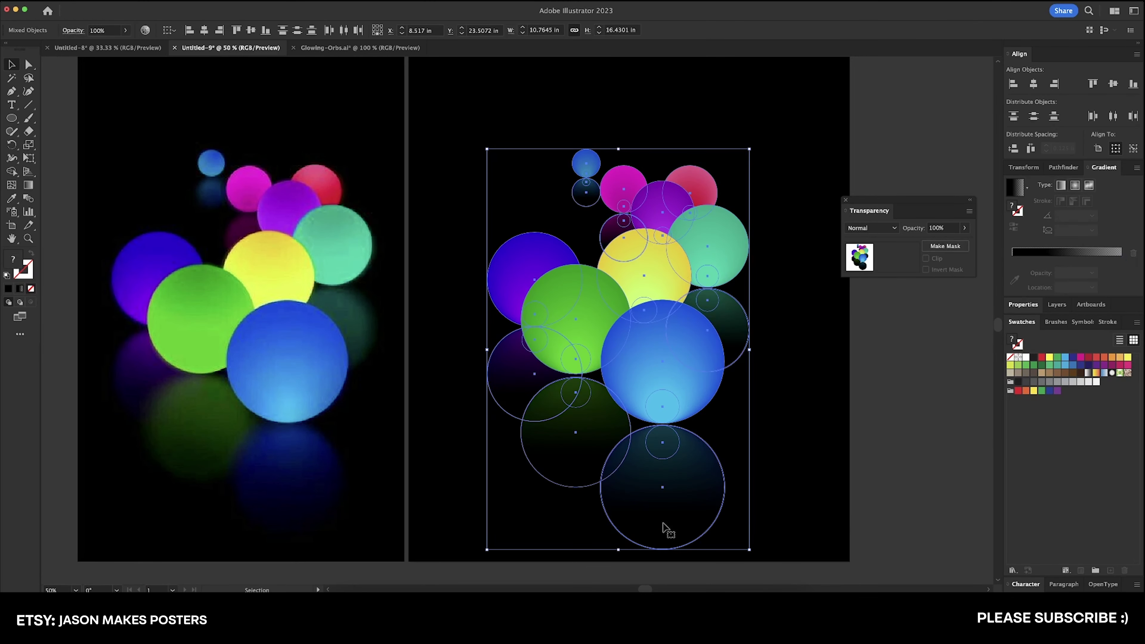
pyautogui.press('v')
pyautogui.press('super+c')
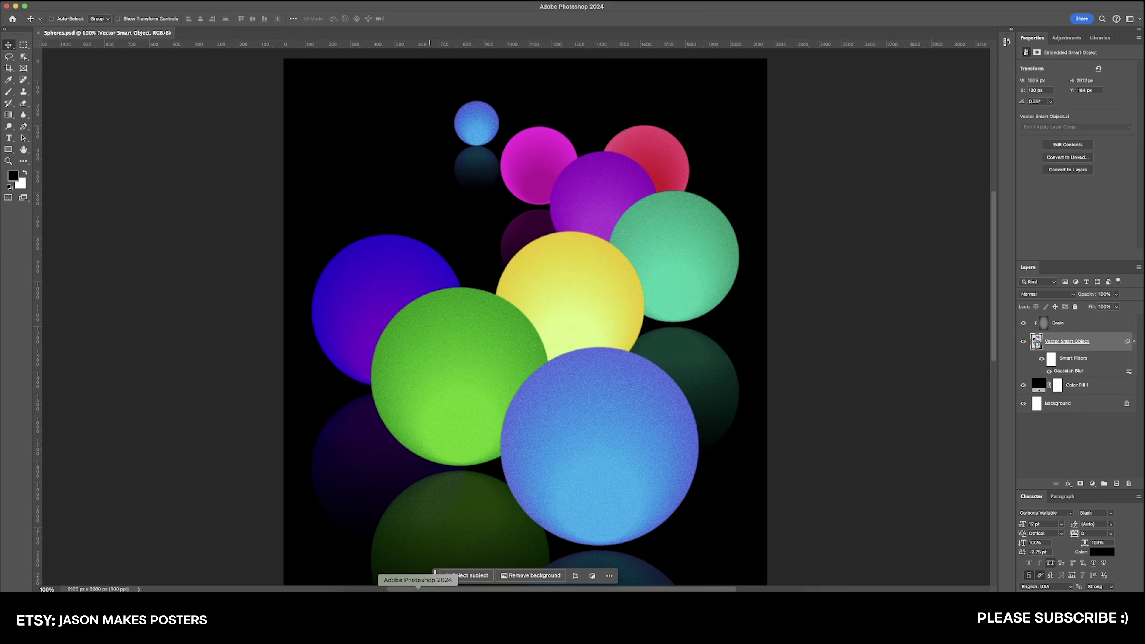
pyautogui.press('super+v')
pyautogui.click(543, 273)
pyautogui.click(614, 255)
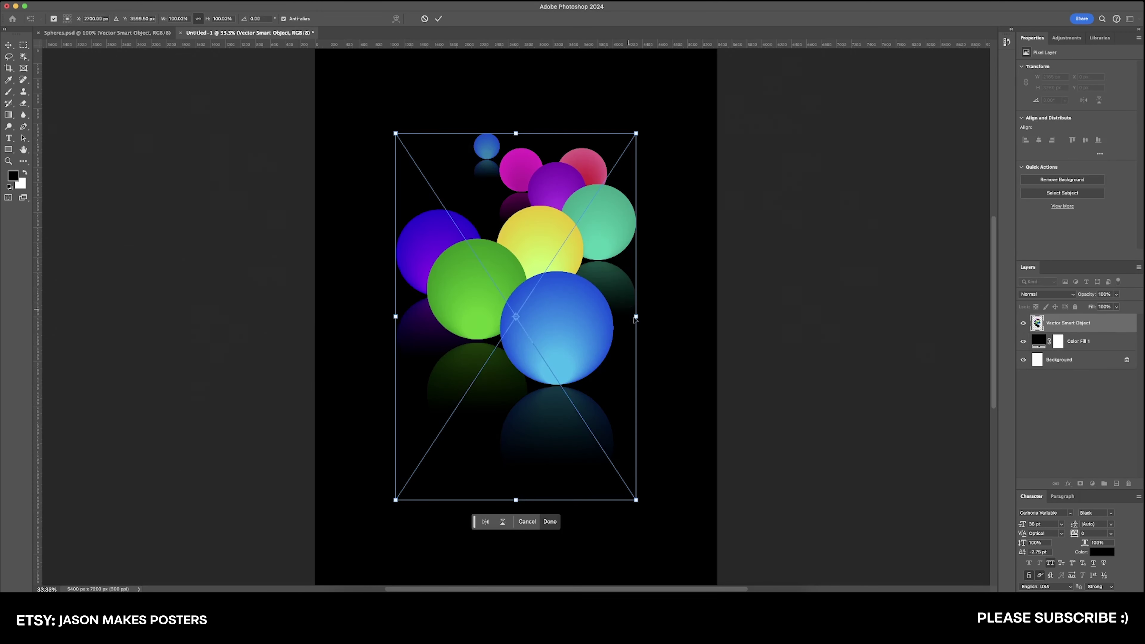
# Scale the pasted smart object proportionally to about 121.5% and move it lower on the black canvas.
pyautogui.scroll(-2, 633, 317)
pyautogui.hscroll(3, 634, 317)
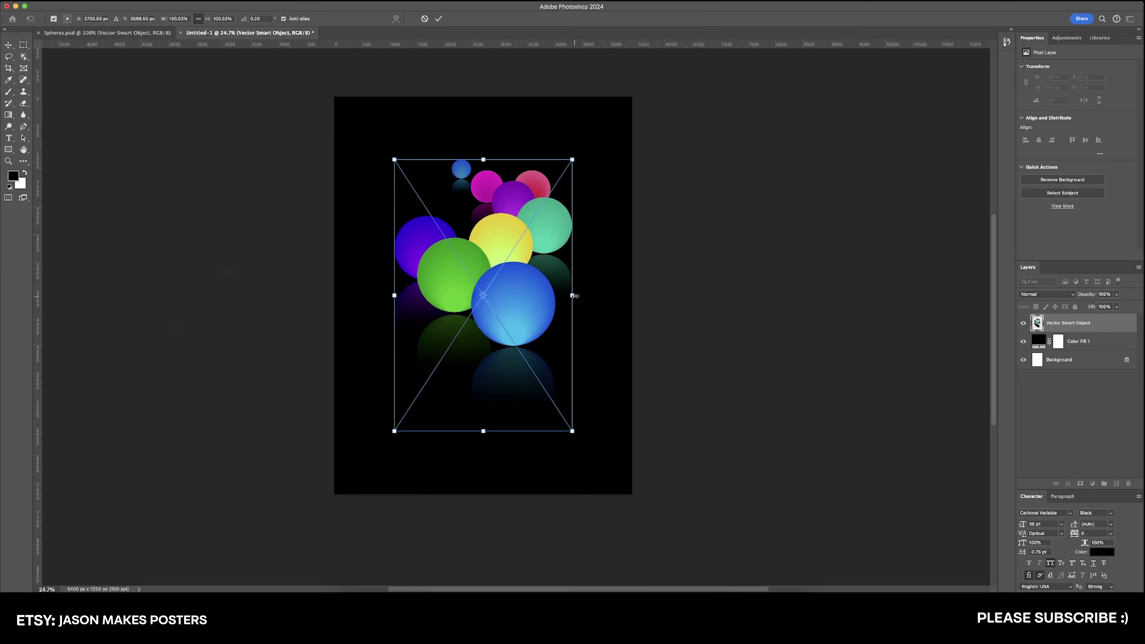
pyautogui.moveTo(572, 295)
pyautogui.mouseDown()
pyautogui.moveTo(604, 295)
pyautogui.moveTo(593, 296)
pyautogui.mouseUp()
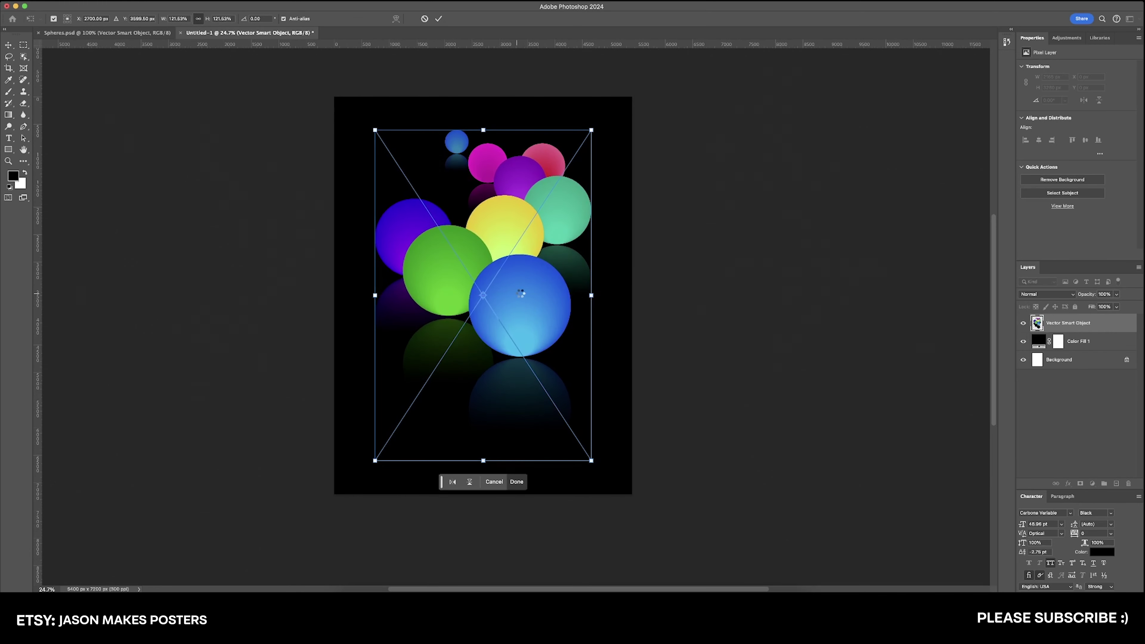
pyautogui.moveTo(518, 246); pyautogui.dragTo(517, 294)
pyautogui.hscroll(-1, 541, 275)
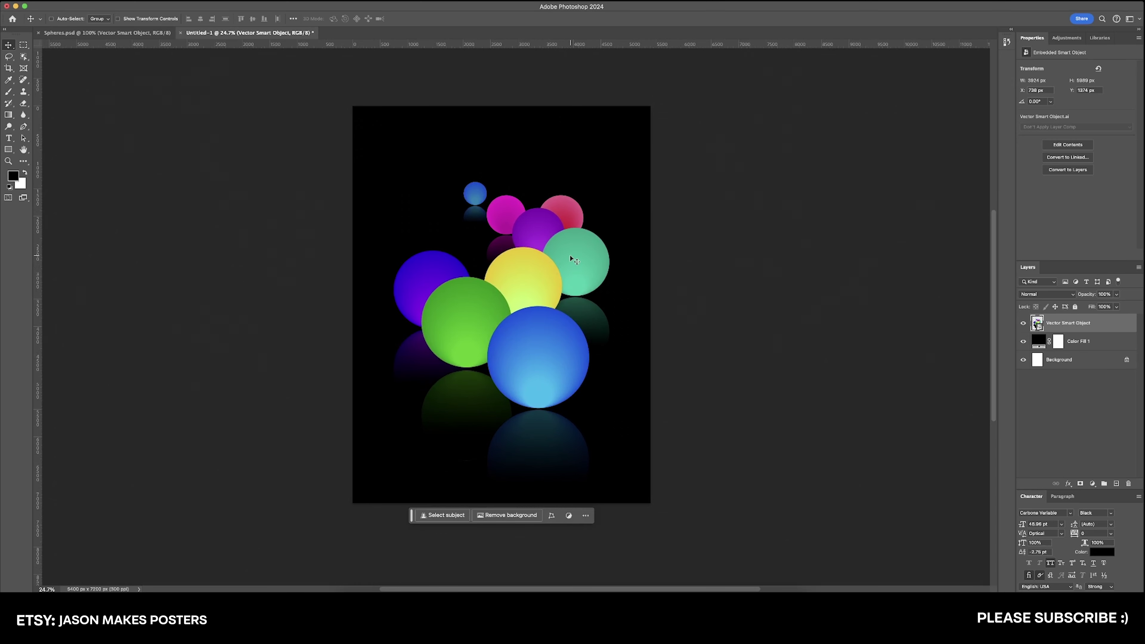
# Create a new layer named Grain above the smart object and fill it with 50% gray.
pyautogui.press('super+shift+n')
pyautogui.write('G')
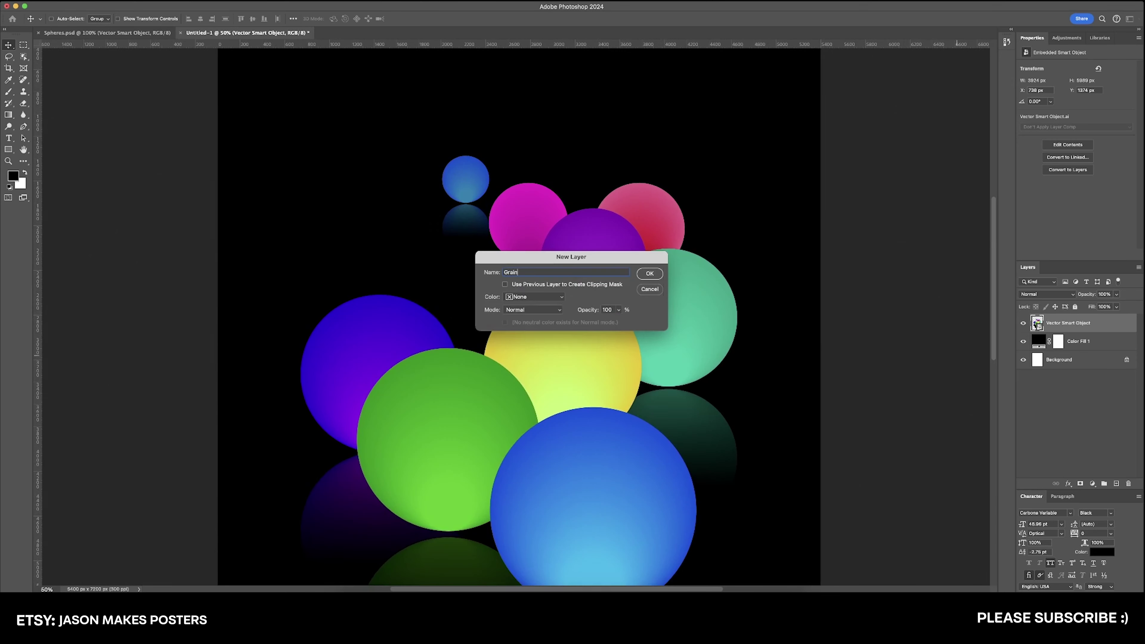
pyautogui.write('rain')
pyautogui.press('Return')
pyautogui.hotkey('shift', 'BackSpace')
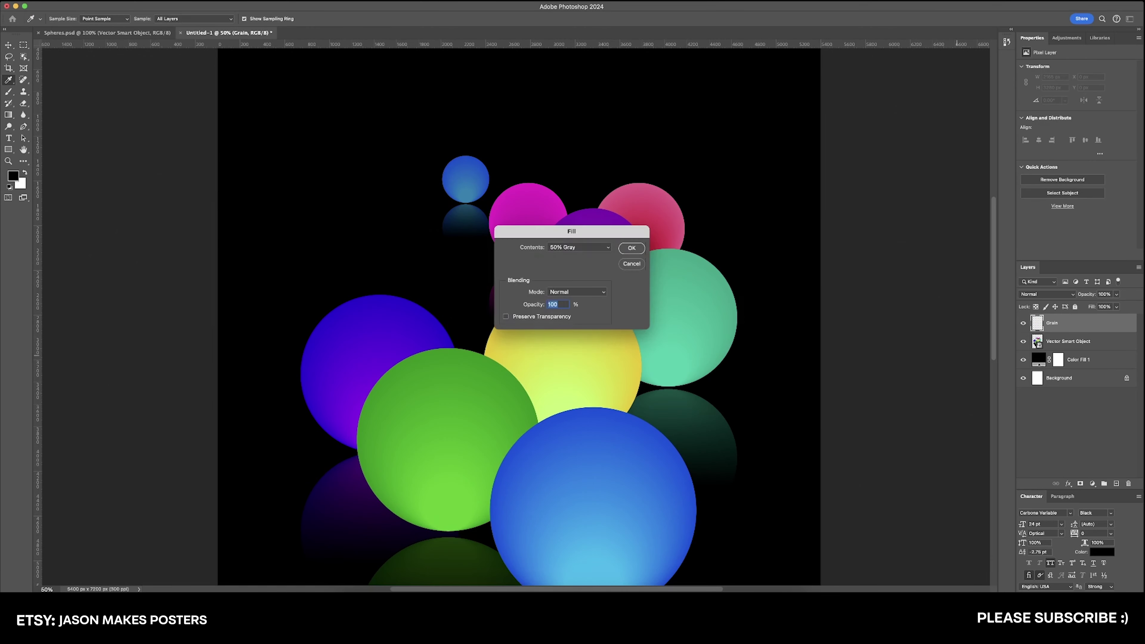
pyautogui.press('Return')
pyautogui.press('v')
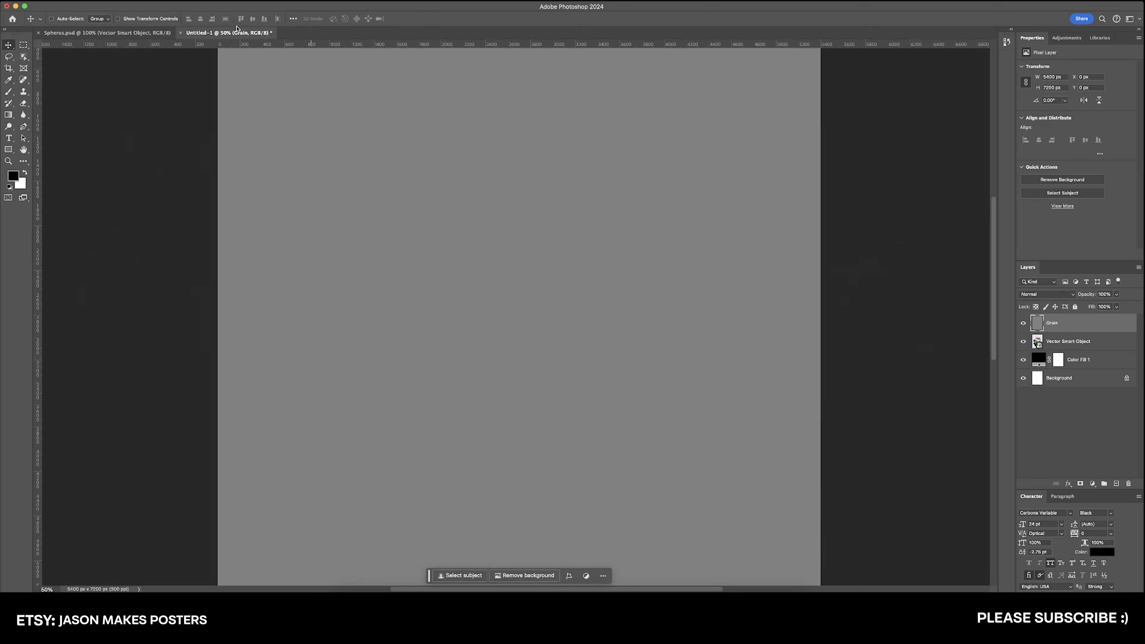
# Apply the Camera Raw filter to the Grain layer with grain 25, size 25, roughness 30 and vignetting -30.
pyautogui.click(222, 4)
pyautogui.press('Escape')
pyautogui.click(221, 4)
pyautogui.click(271, 62)
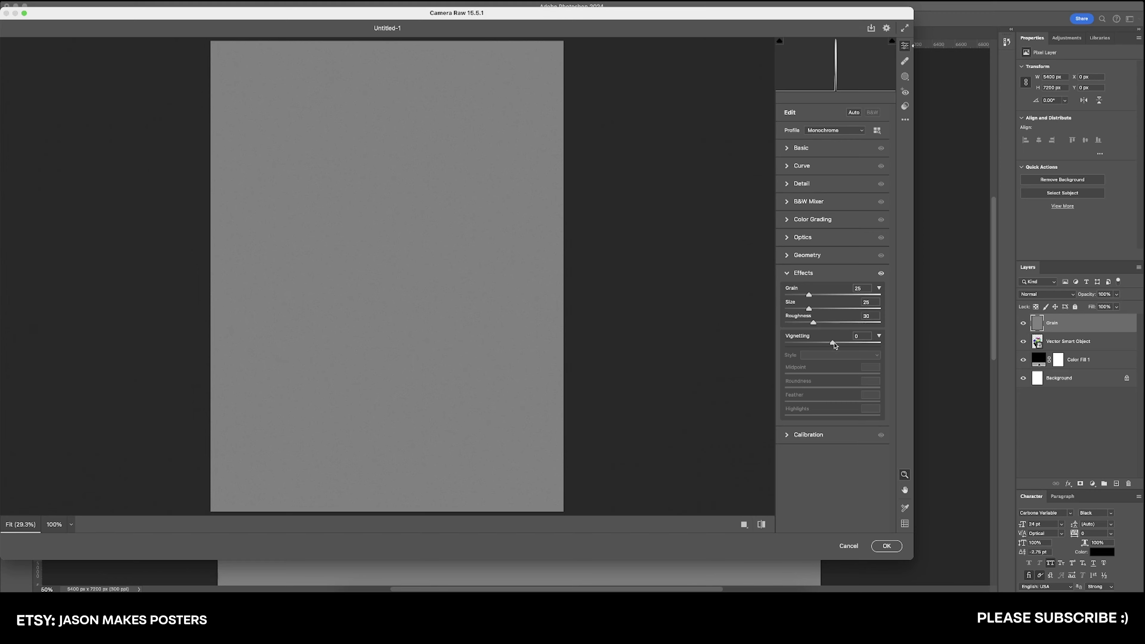
pyautogui.moveTo(833, 344); pyautogui.dragTo(819, 343)
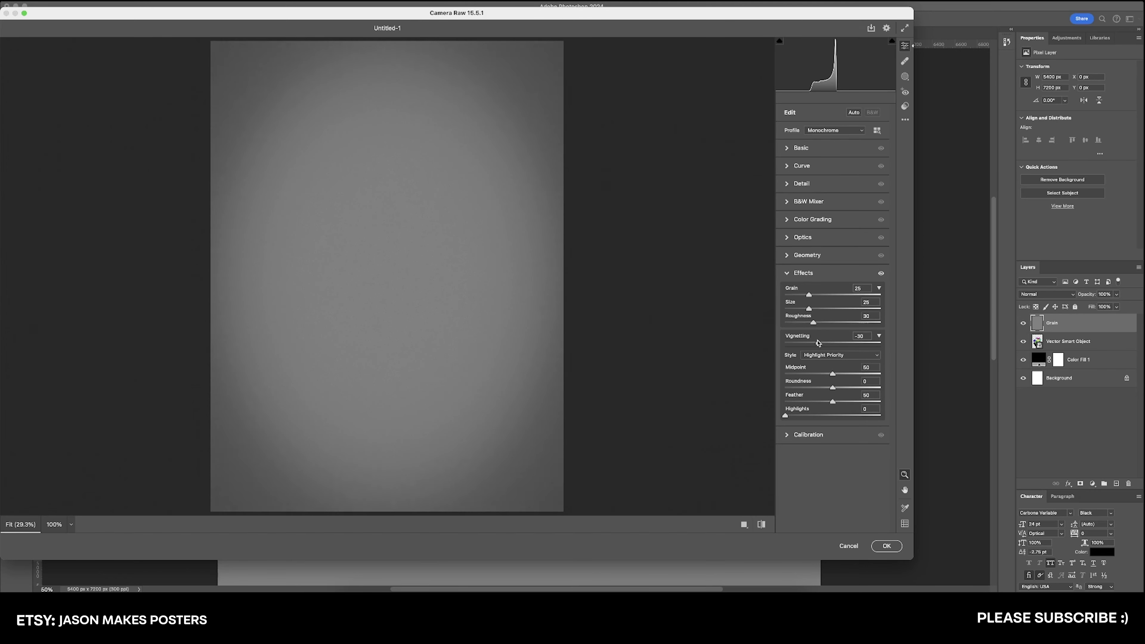
pyautogui.click(886, 546)
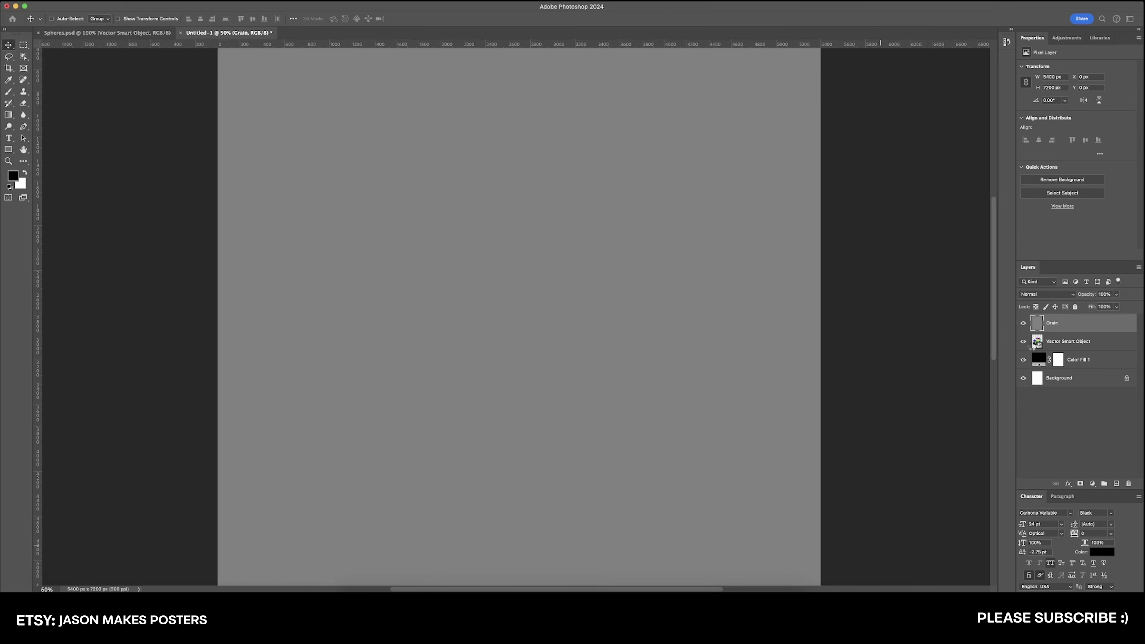
# Set the Grain layer's blending mode to Overlay and check the texture on the orbs at 100%.
pyautogui.click(1045, 294)
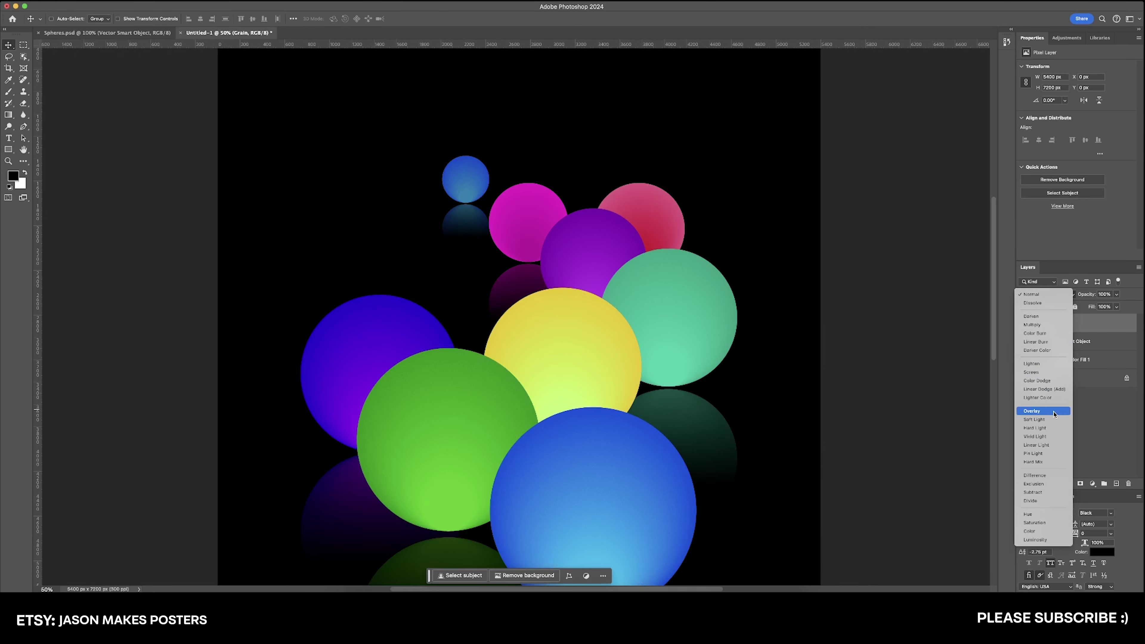
pyautogui.click(1032, 411)
pyautogui.moveTo(696, 450); pyautogui.dragTo(729, 369)
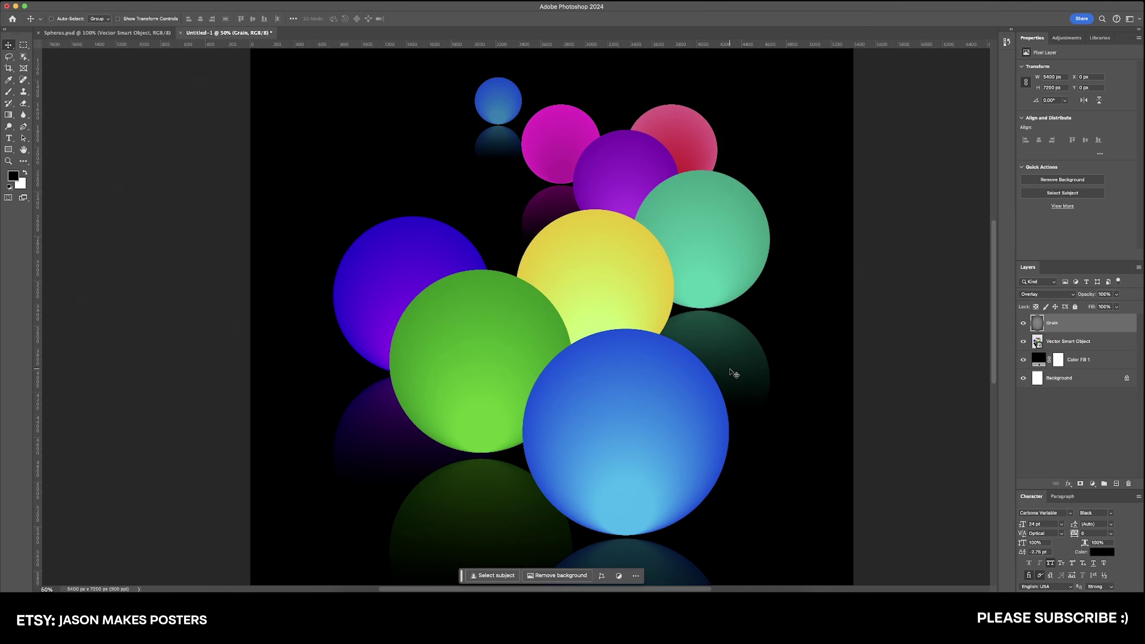
pyautogui.press('super+1')
pyautogui.moveTo(603, 317); pyautogui.dragTo(485, 321)
pyautogui.moveTo(521, 274); pyautogui.dragTo(470, 475)
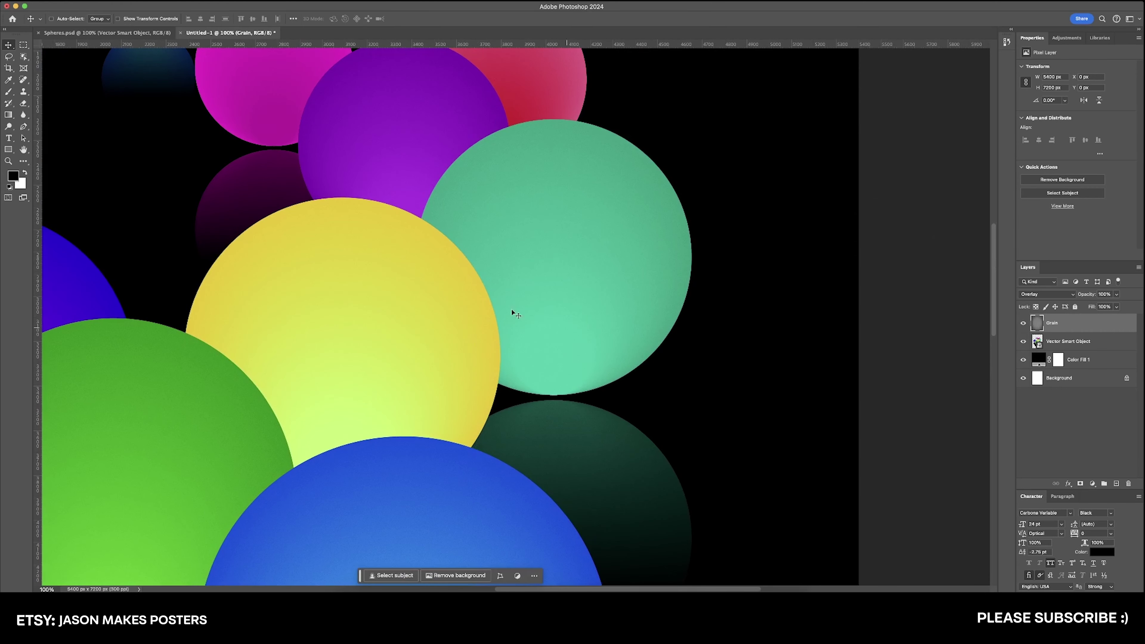
pyautogui.moveTo(524, 195); pyautogui.dragTo(687, 299)
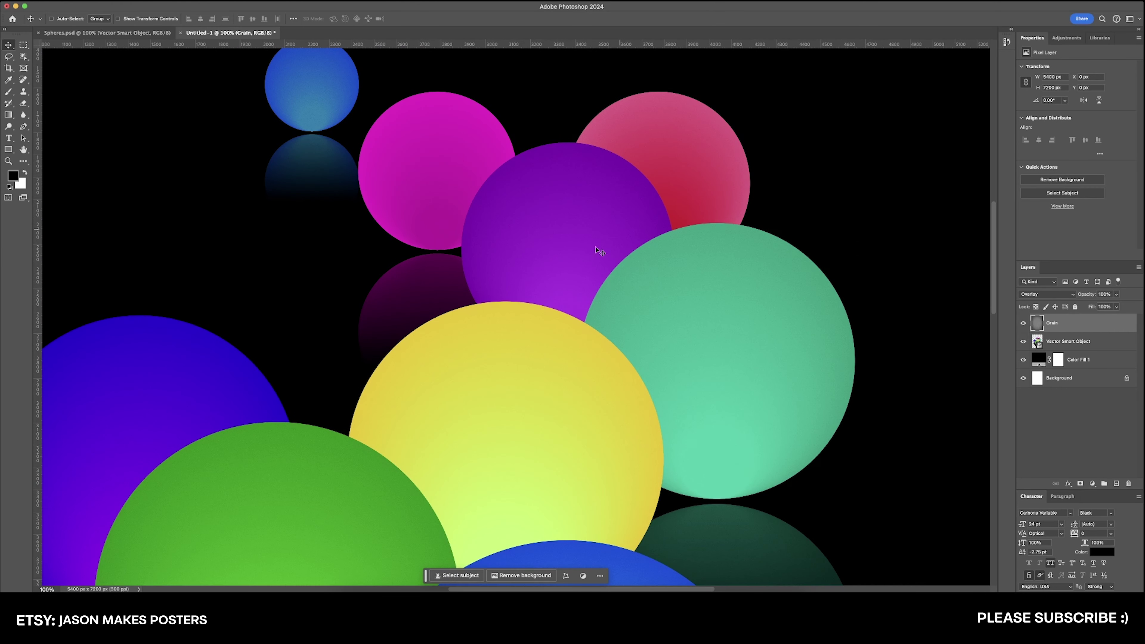